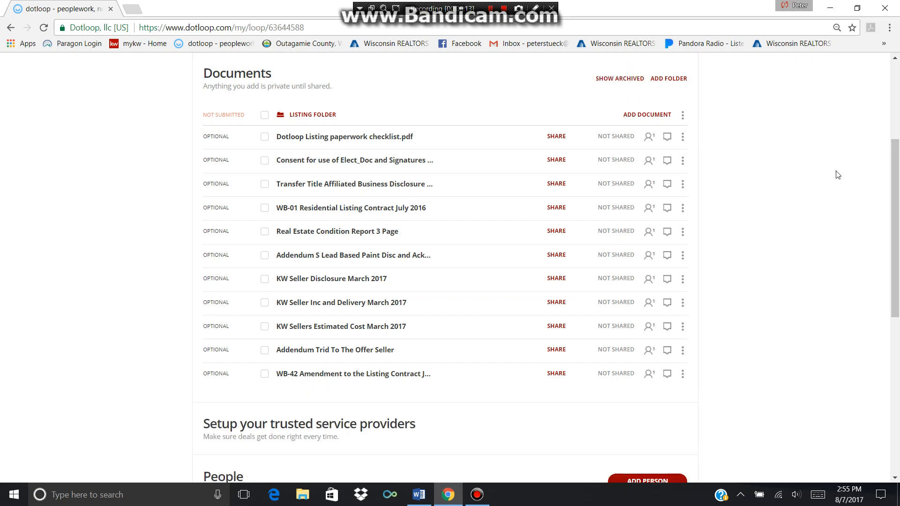
Tick the nine listing documents from the consent form through Addendum Trid, skipping the checklist and WB-42
click(264, 160)
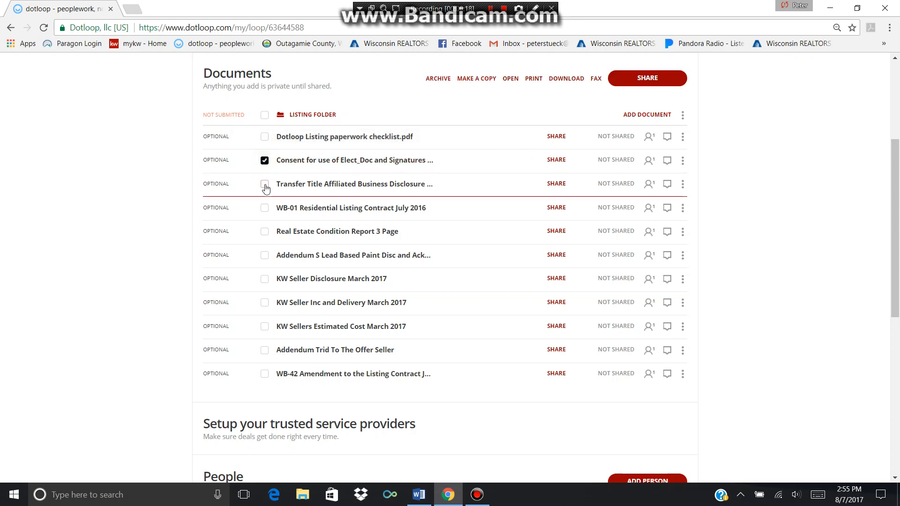
click(264, 185)
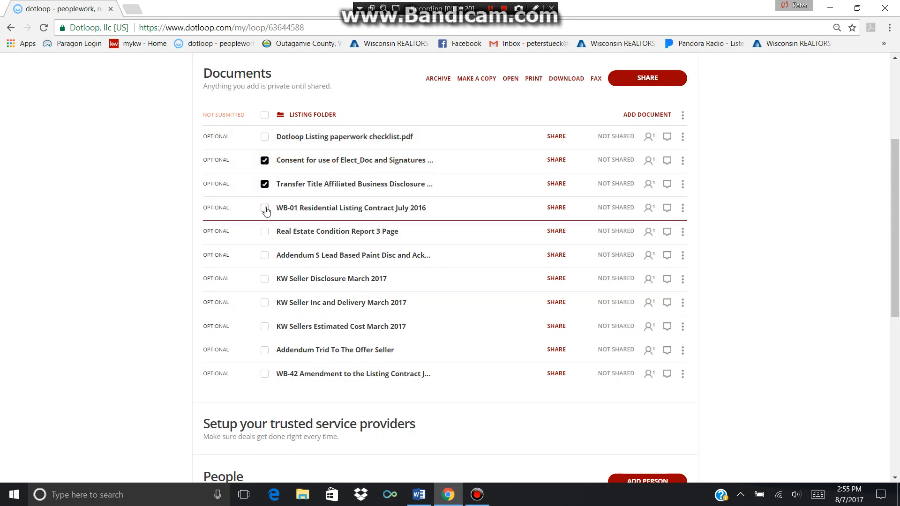
click(265, 209)
click(264, 232)
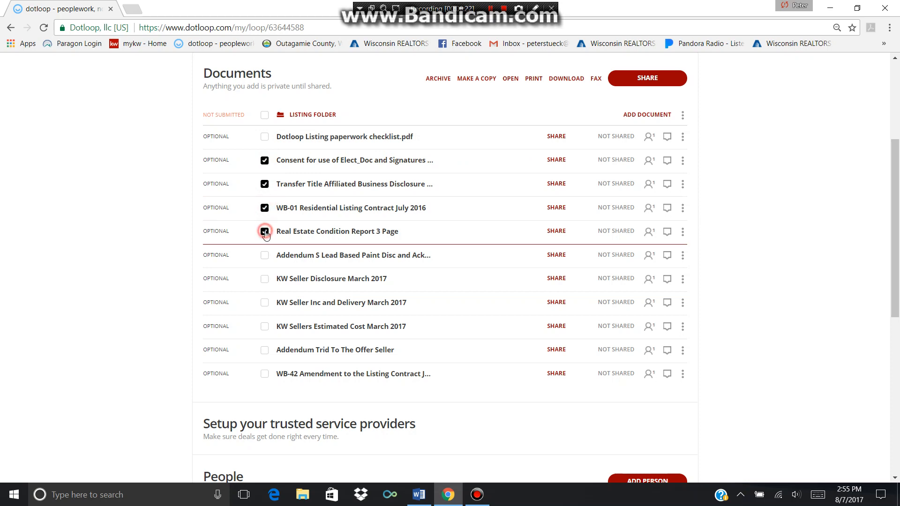
click(265, 255)
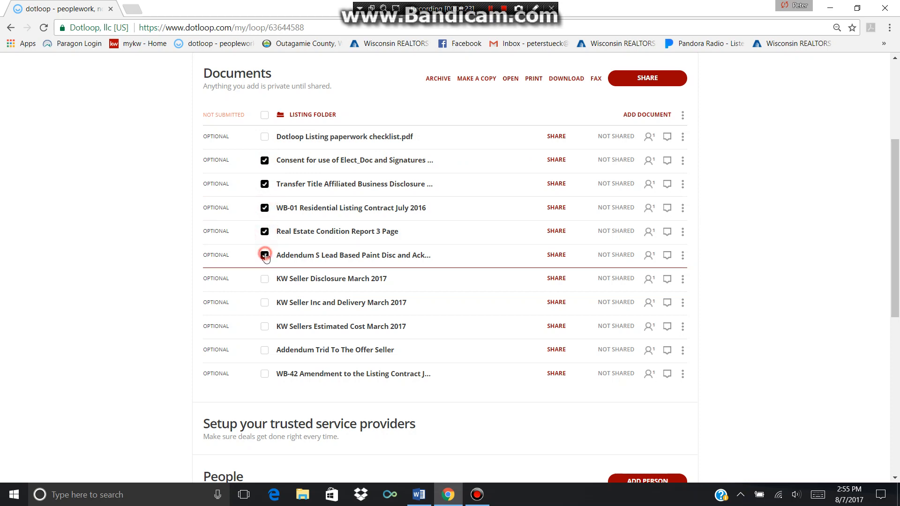
click(265, 280)
click(265, 303)
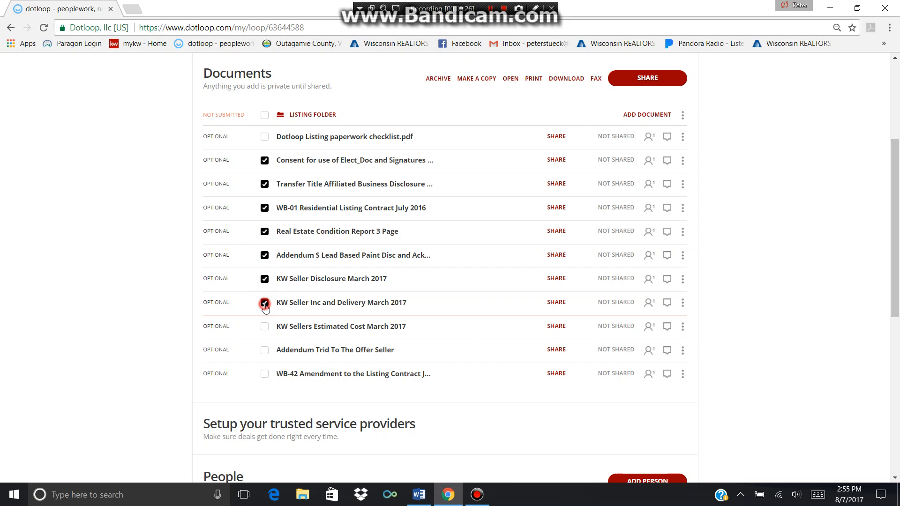
click(265, 328)
click(264, 352)
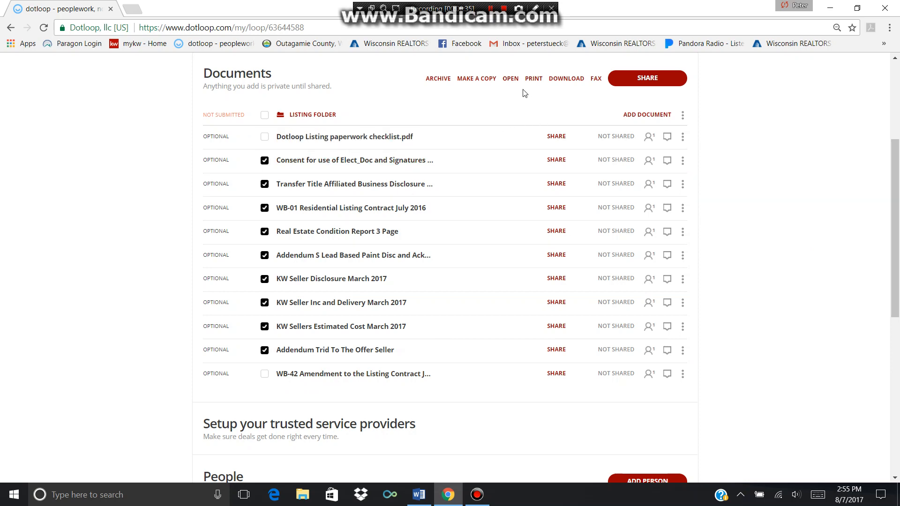
Open the nine selected documents together and autofill them with the loop's seller, agent and property details
click(511, 79)
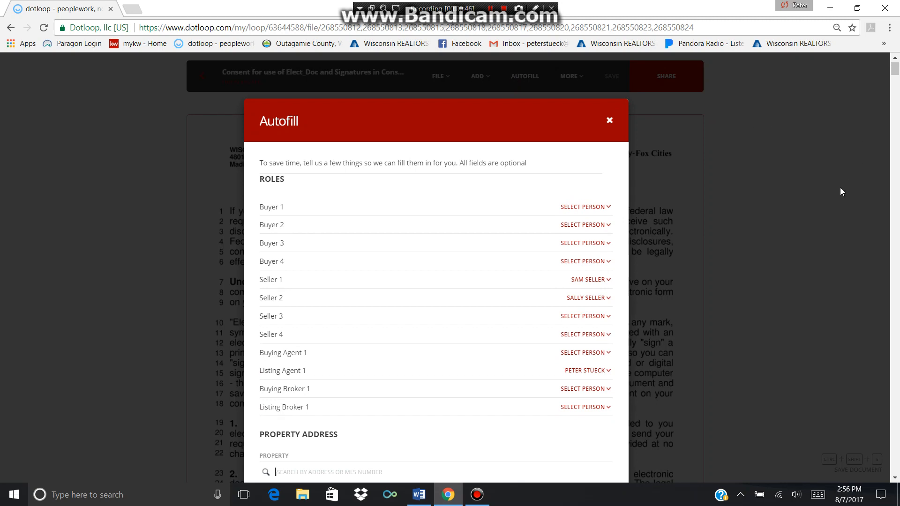
scroll(855, 169, down, 3)
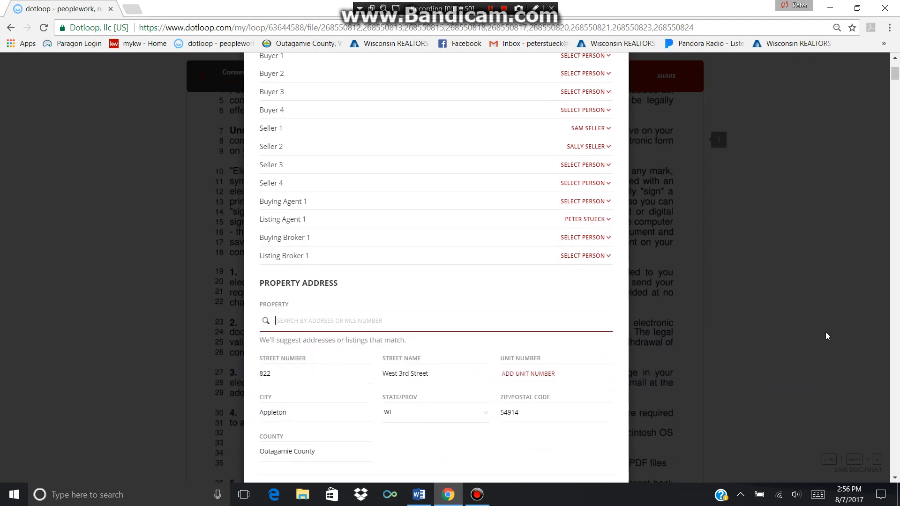
scroll(825, 331, down, 3)
scroll(789, 352, down, 10)
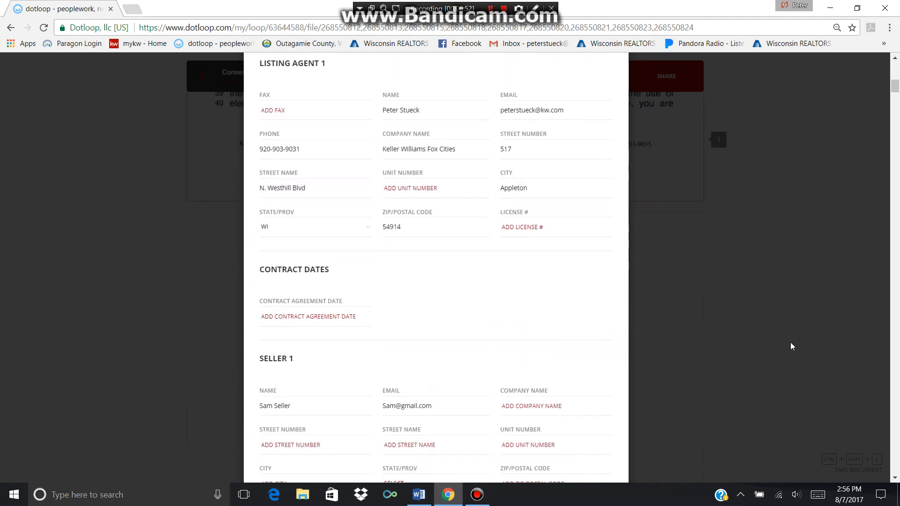
scroll(791, 342, down, 3)
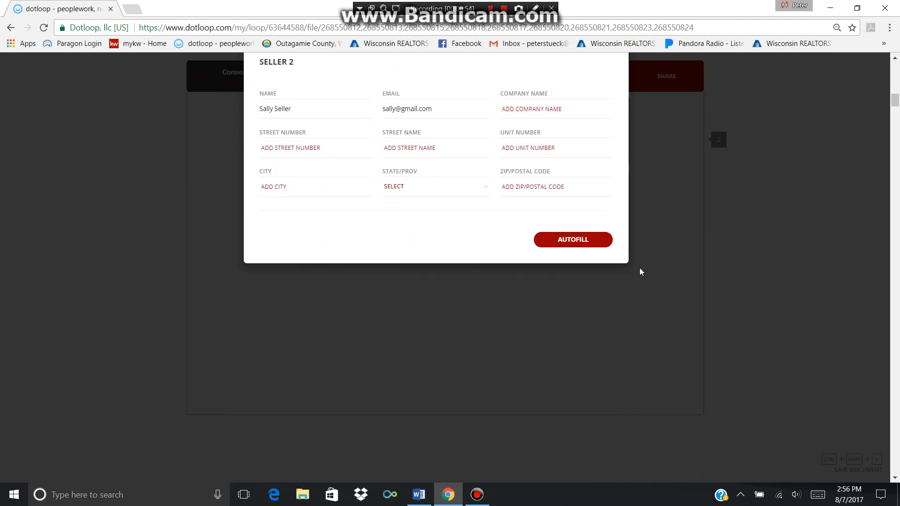
click(562, 241)
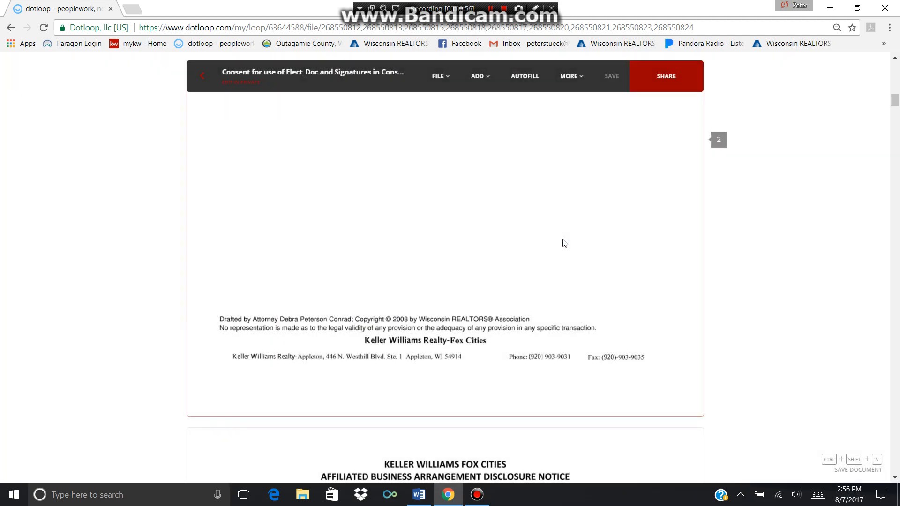
Dismiss the autofill confirmation and scroll to the consent form's page 2 Contact Information fields
scroll(820, 180, up, 20)
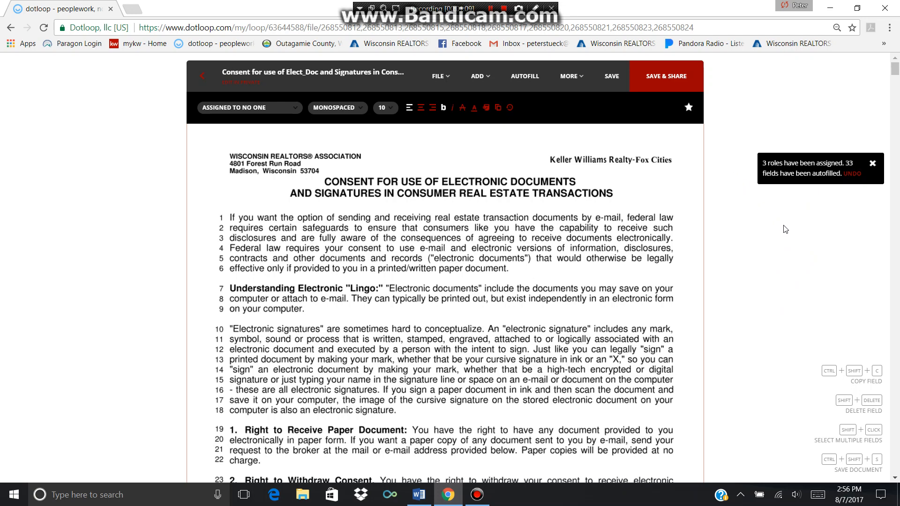
click(872, 163)
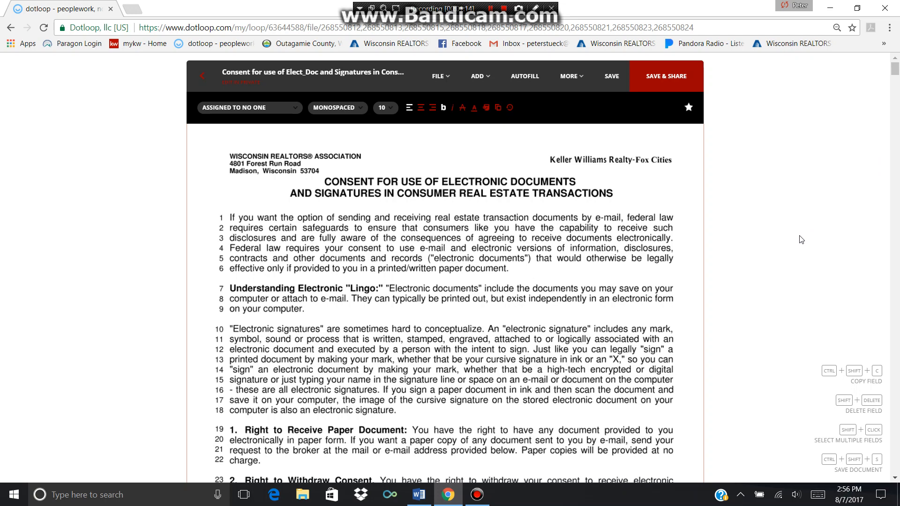
scroll(804, 234, down, 5)
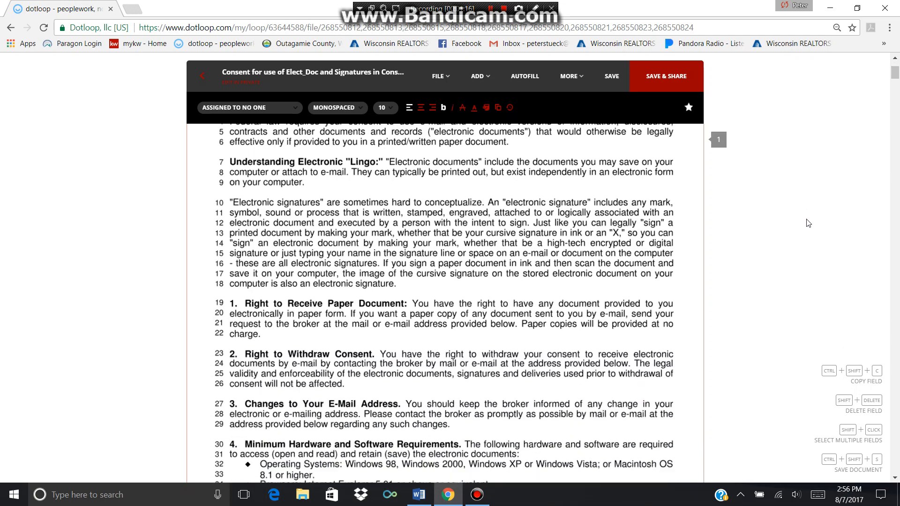
scroll(809, 220, down, 10)
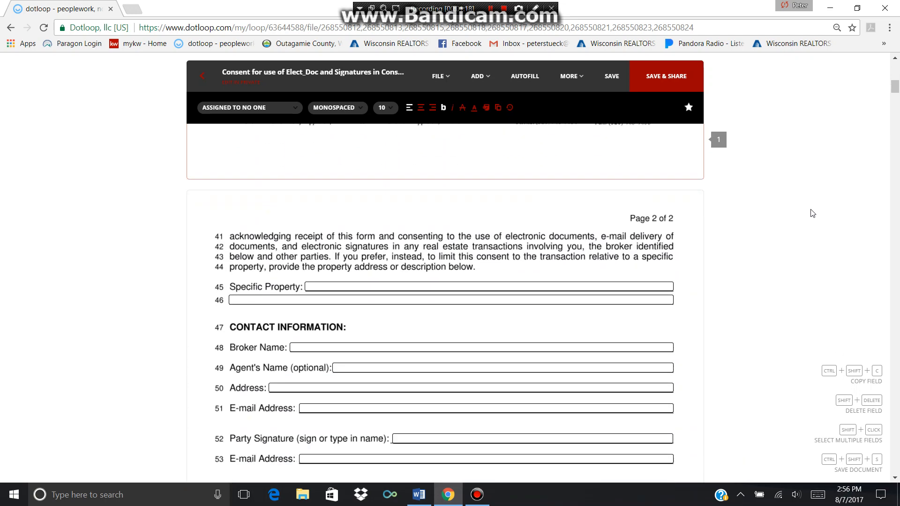
scroll(813, 208, down, 1)
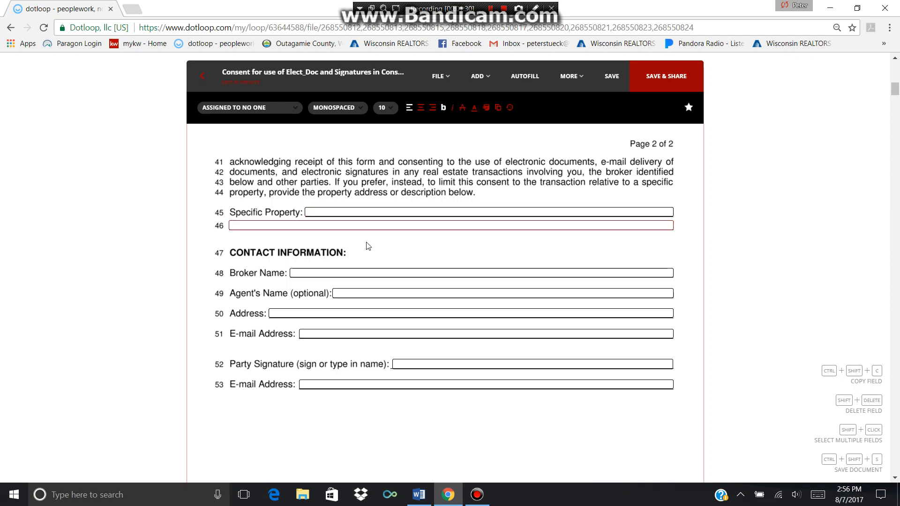
Enter broker Keller Williams Fox Cities, the agent's name, office address and e-mail on the consent form
click(354, 272)
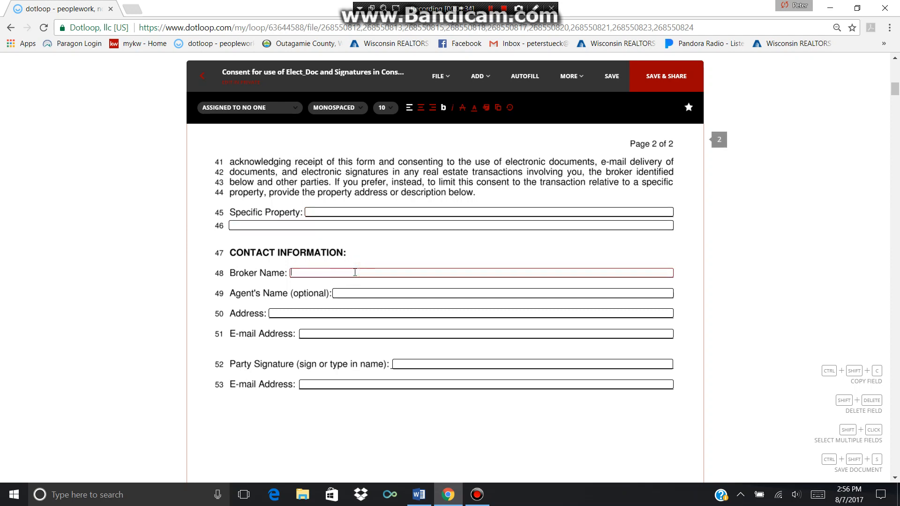
text(Keller Williams Fox Cities)
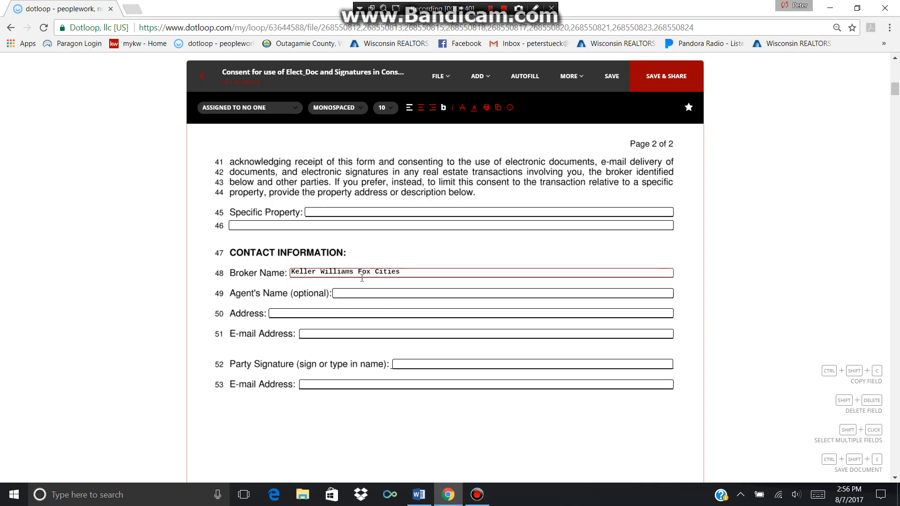
click(377, 292)
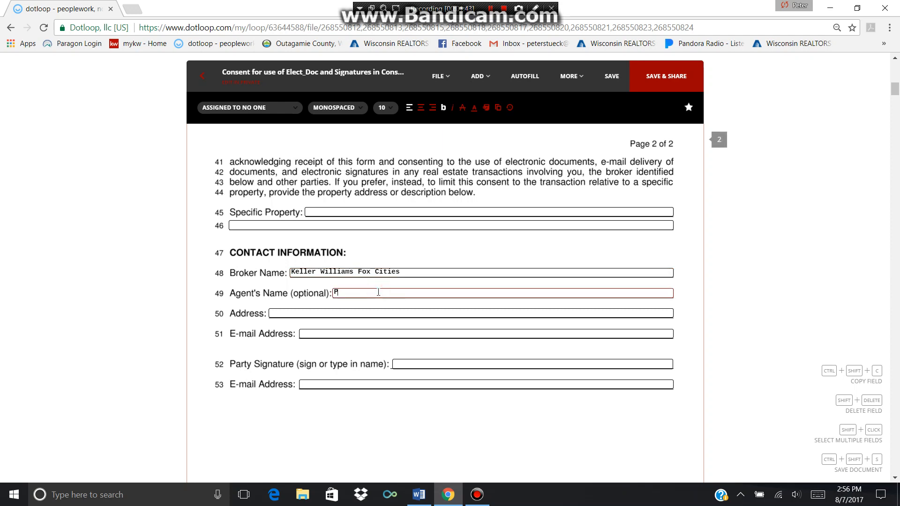
click(365, 314)
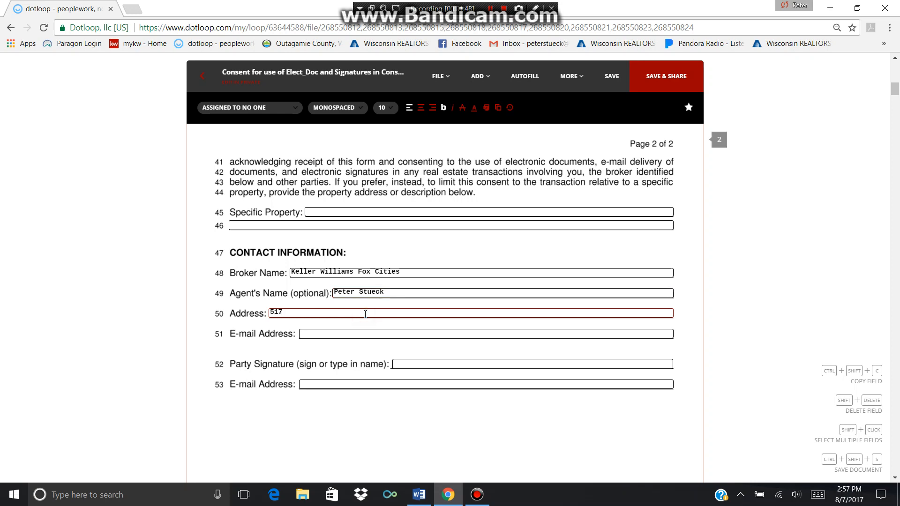
text(517 N. Westhill Blvd Appleton Wi 54)
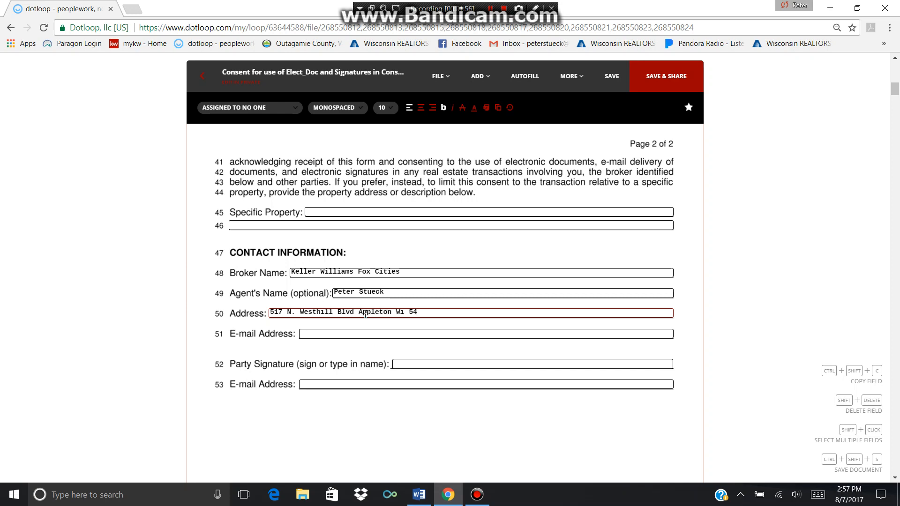
text(914)
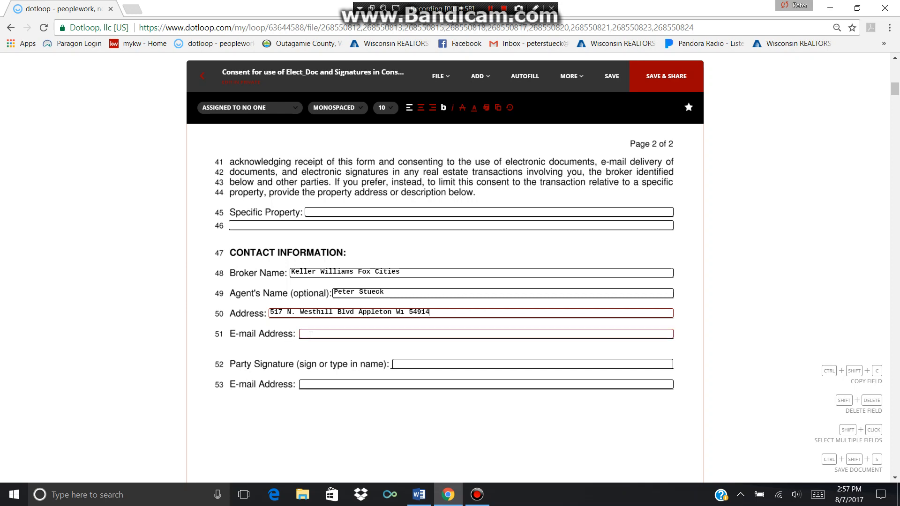
click(311, 334)
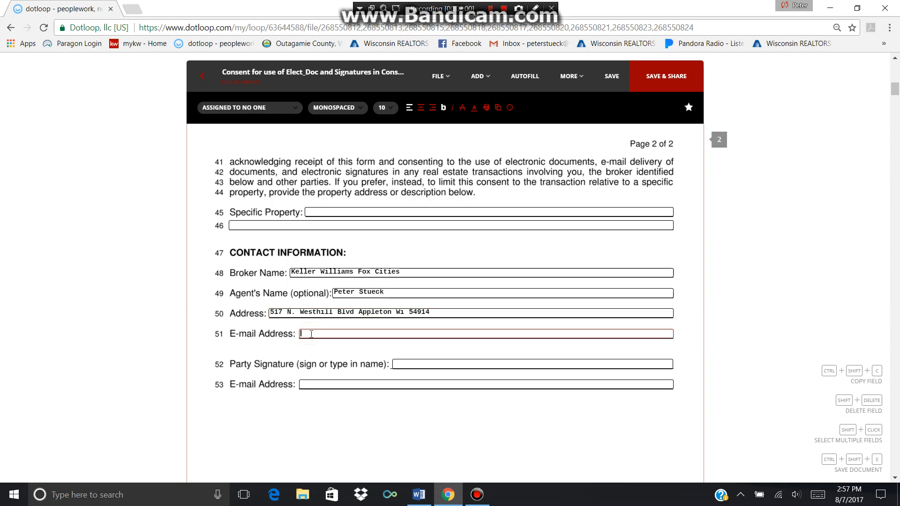
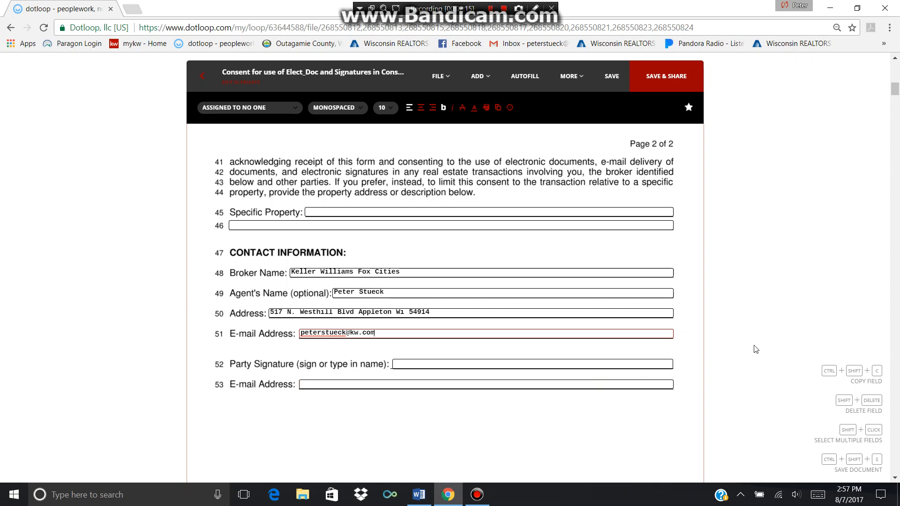
scroll(755, 349, down, 8)
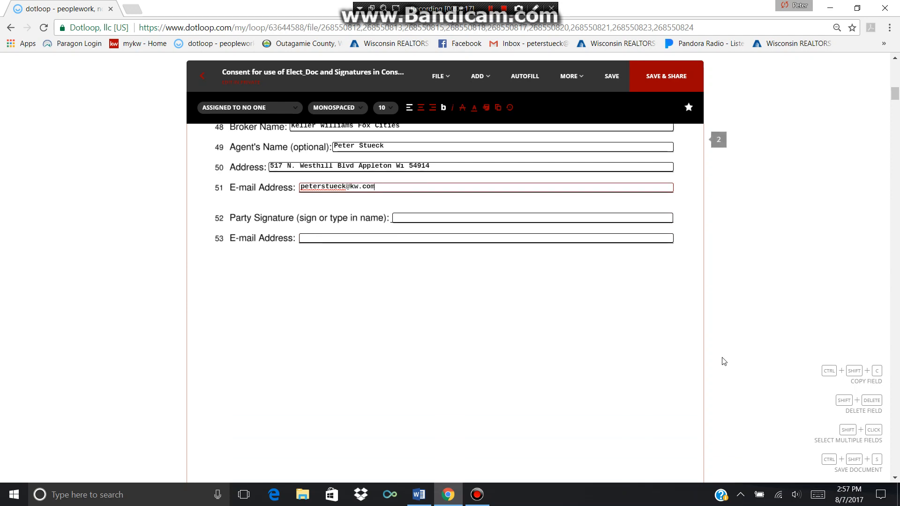
scroll(723, 361, down, 7)
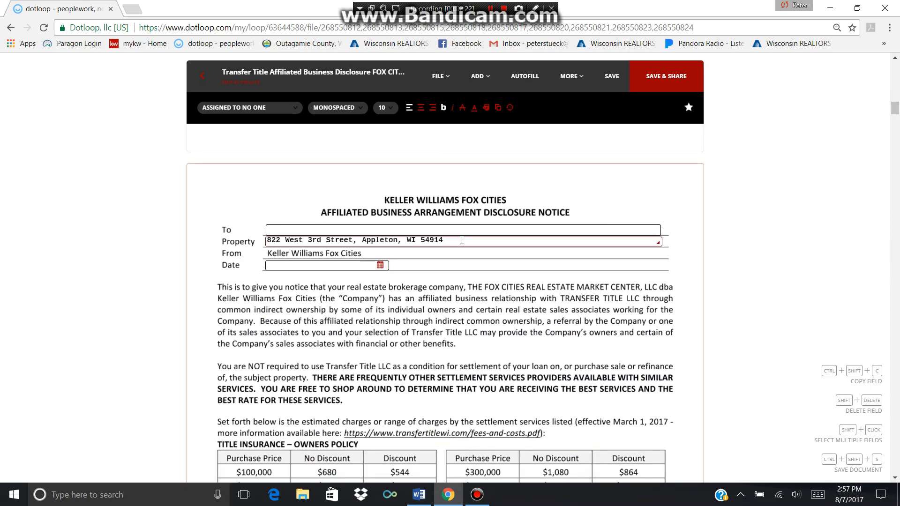
Address the Transfer Title disclosure to both sellers by name and date it 08/07/2017
click(449, 229)
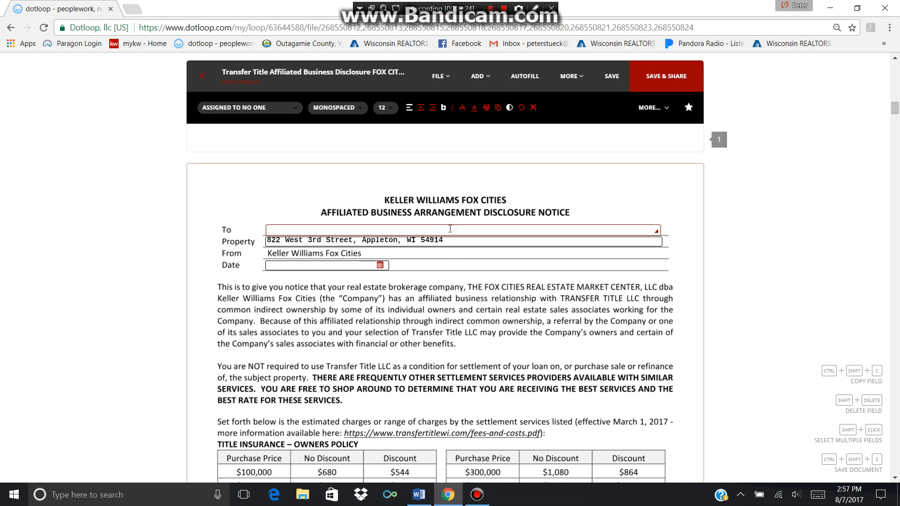
text(Sam and Salle)
key(BackSpace)
text(y Seller)
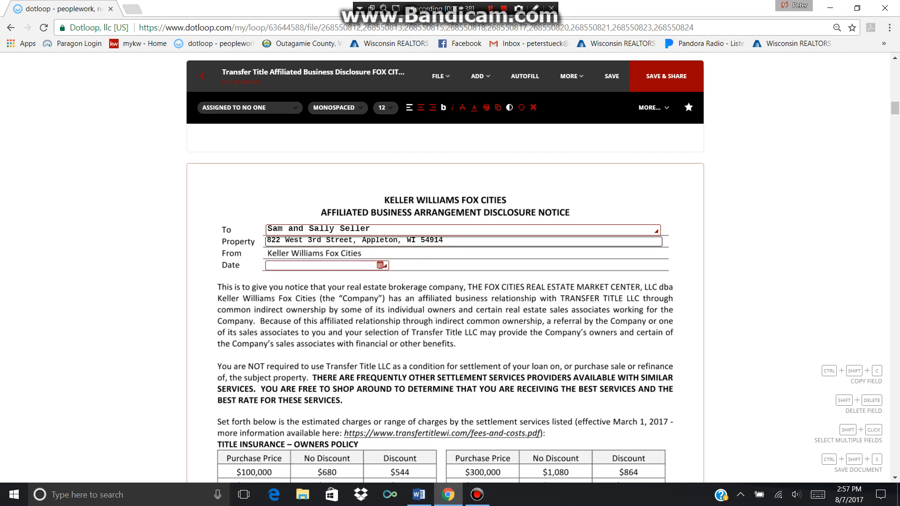
click(380, 265)
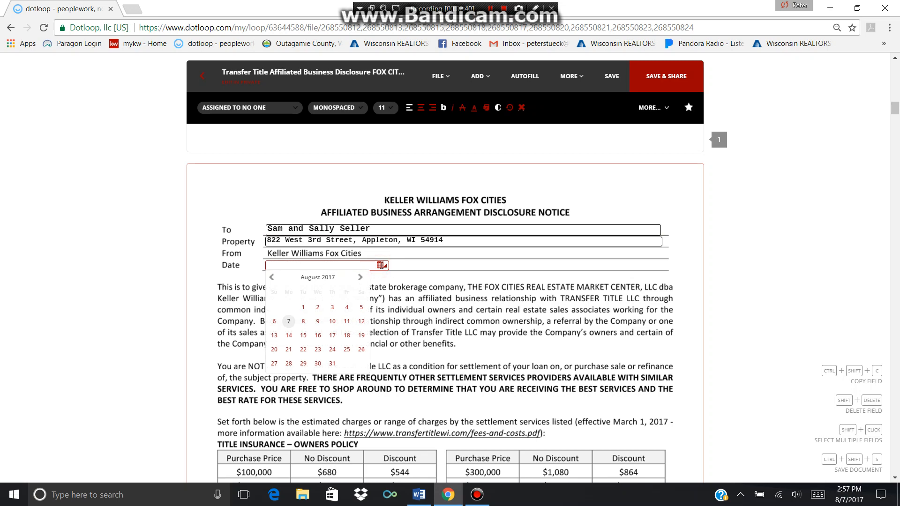
click(289, 321)
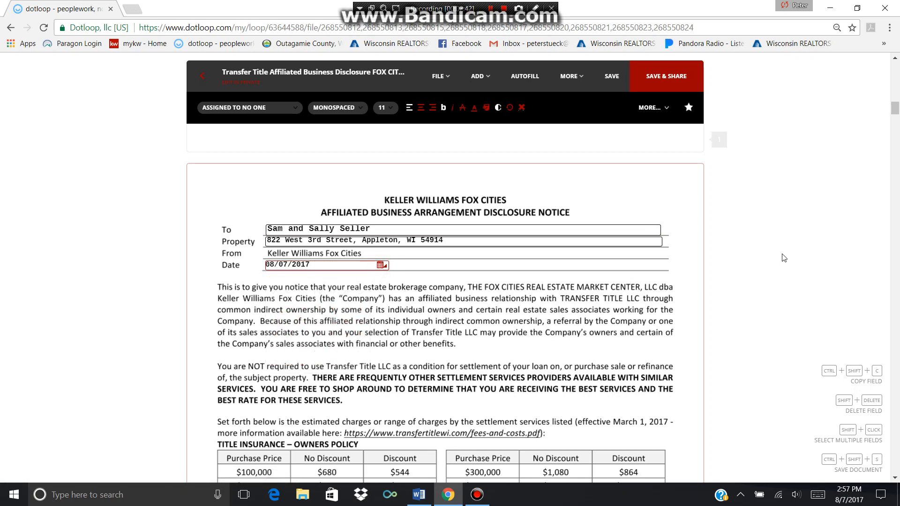
scroll(783, 258, down, 5)
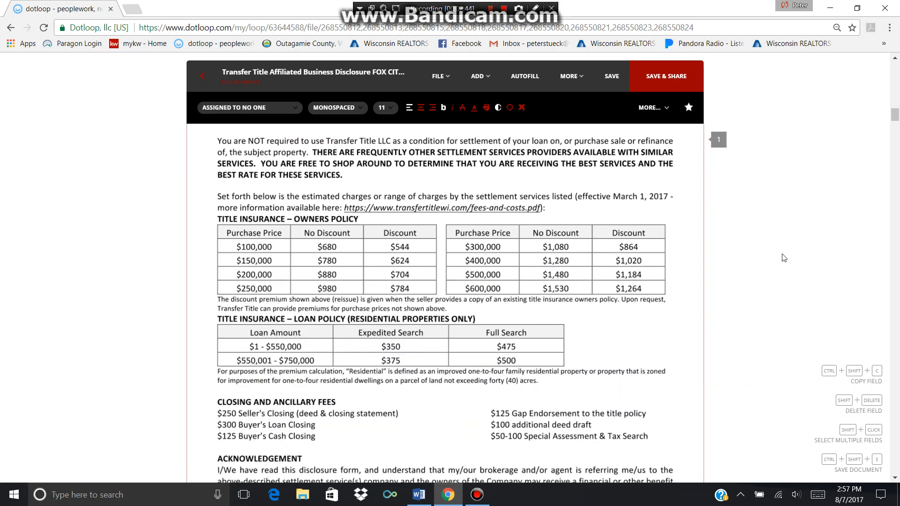
scroll(783, 258, down, 3)
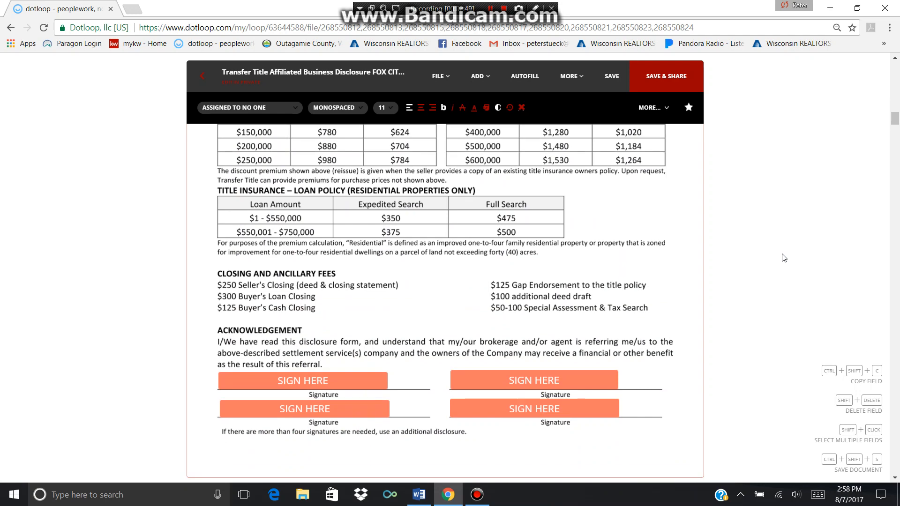
Assign the two left acknowledgement signatures to the first and second seller
click(326, 381)
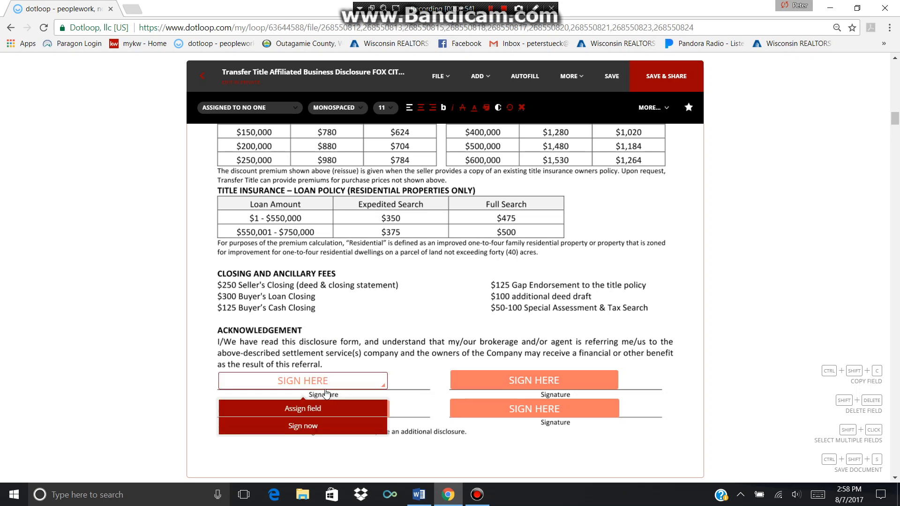
click(326, 411)
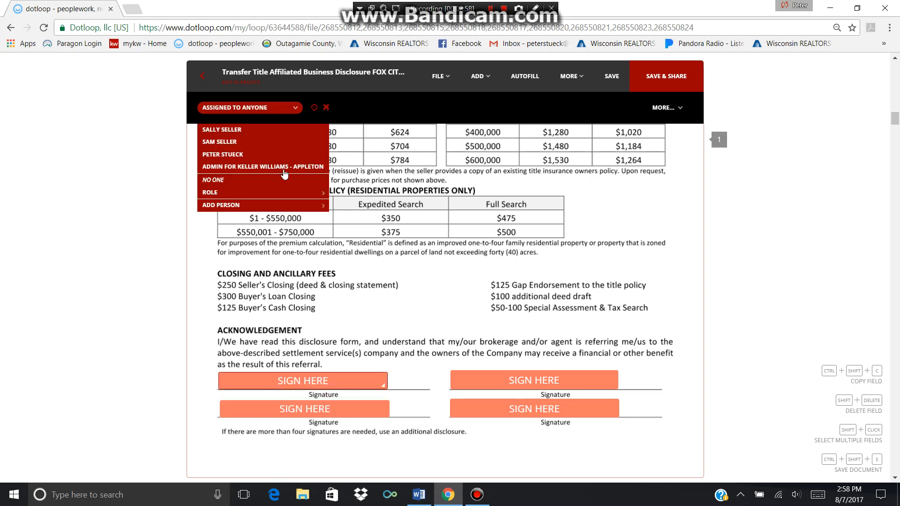
click(260, 135)
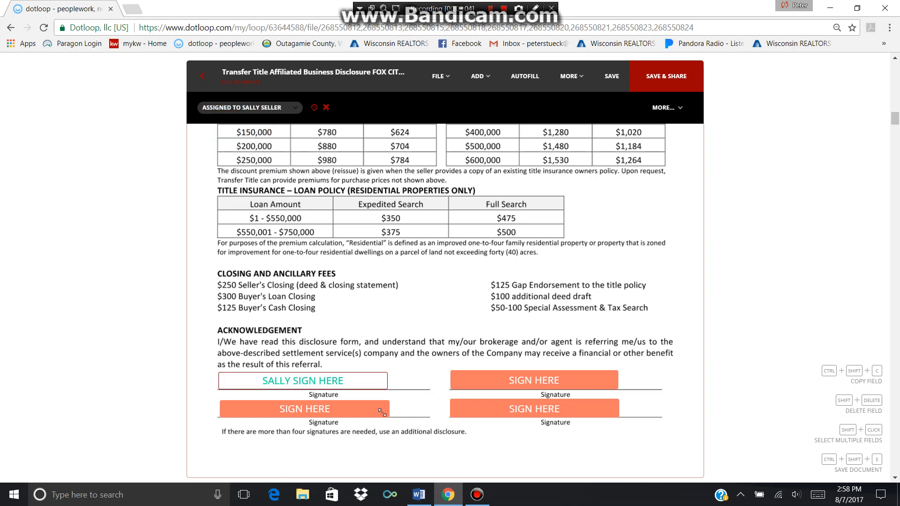
click(328, 410)
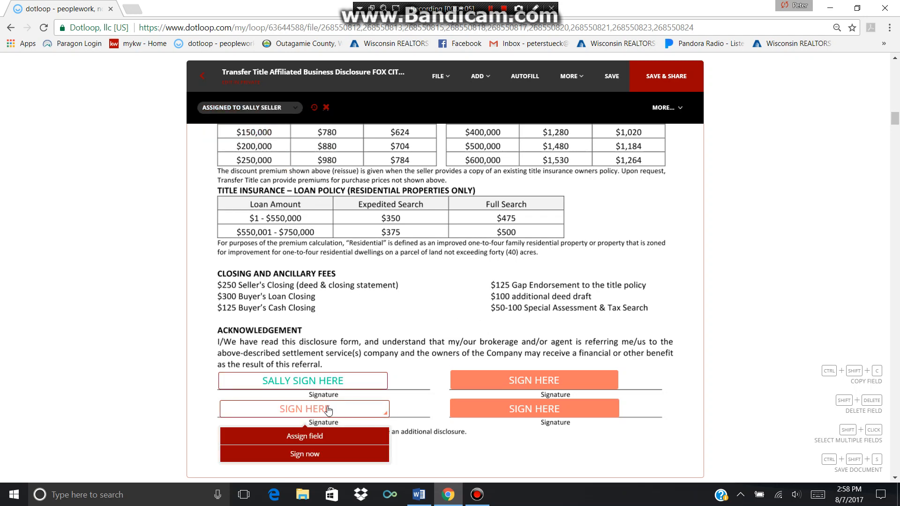
click(327, 438)
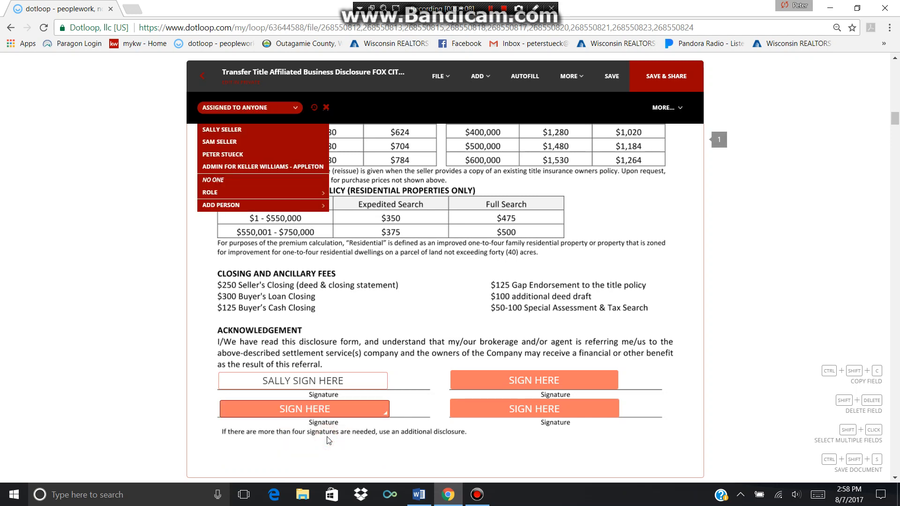
click(270, 145)
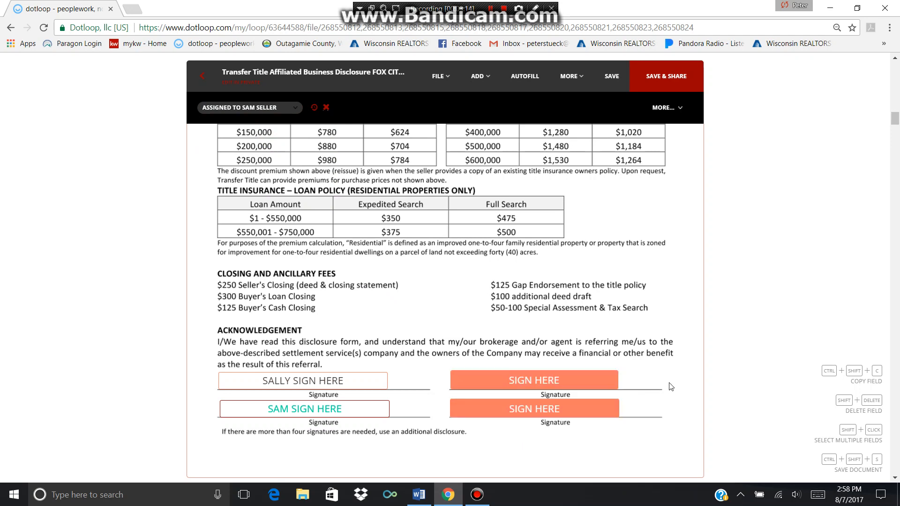
Assign the two right acknowledgement signatures to No One
mouse_move(558, 365)
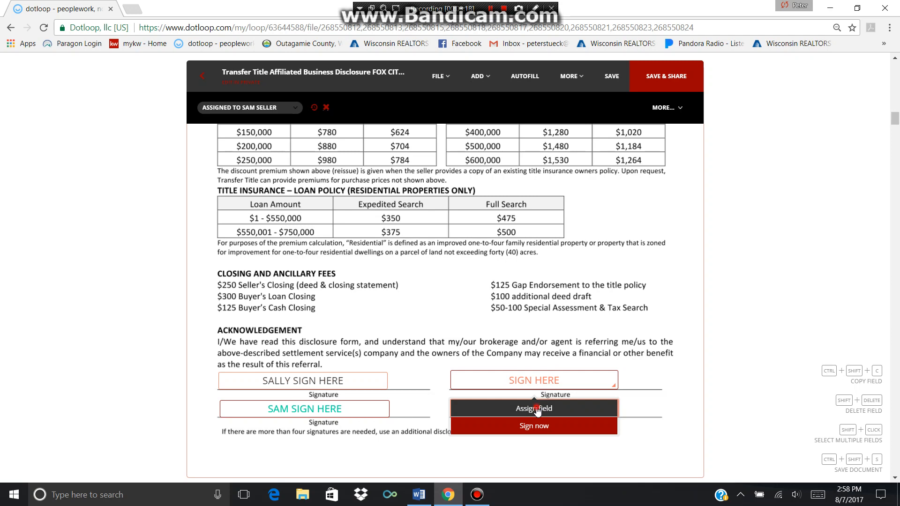
click(537, 410)
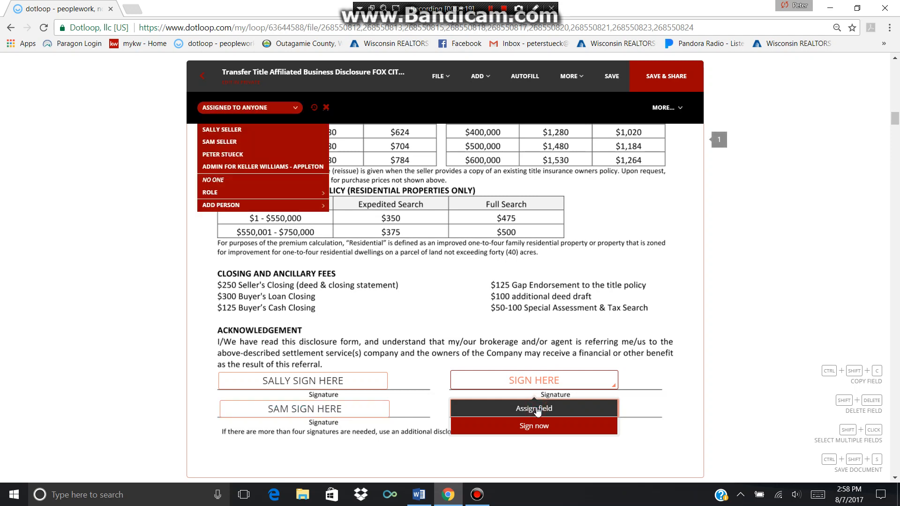
click(250, 181)
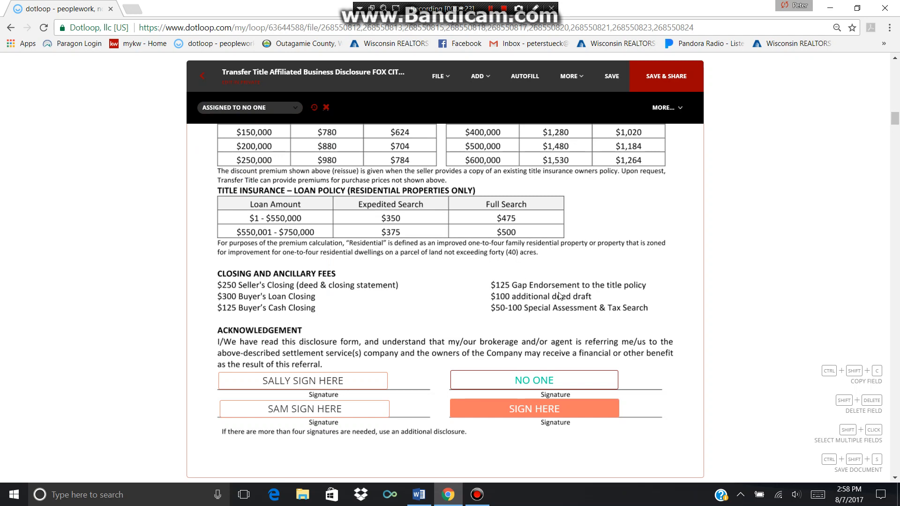
click(535, 414)
click(536, 437)
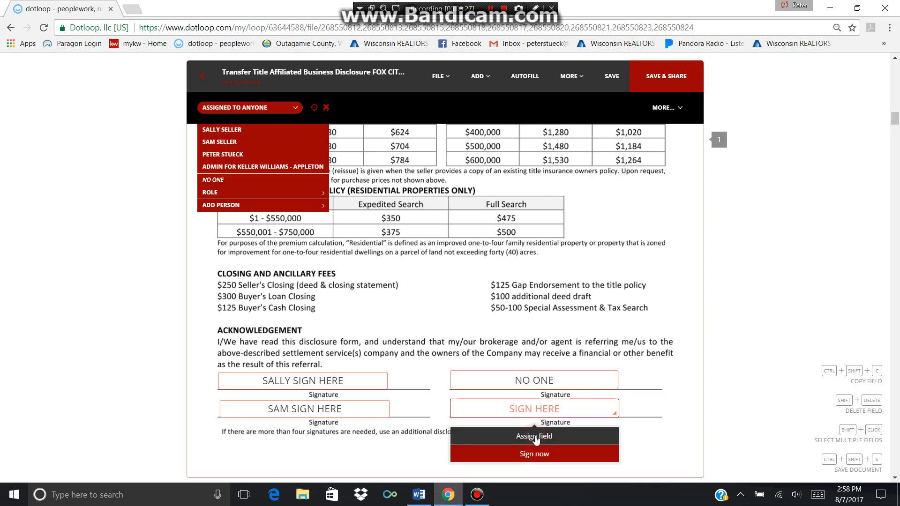
click(276, 182)
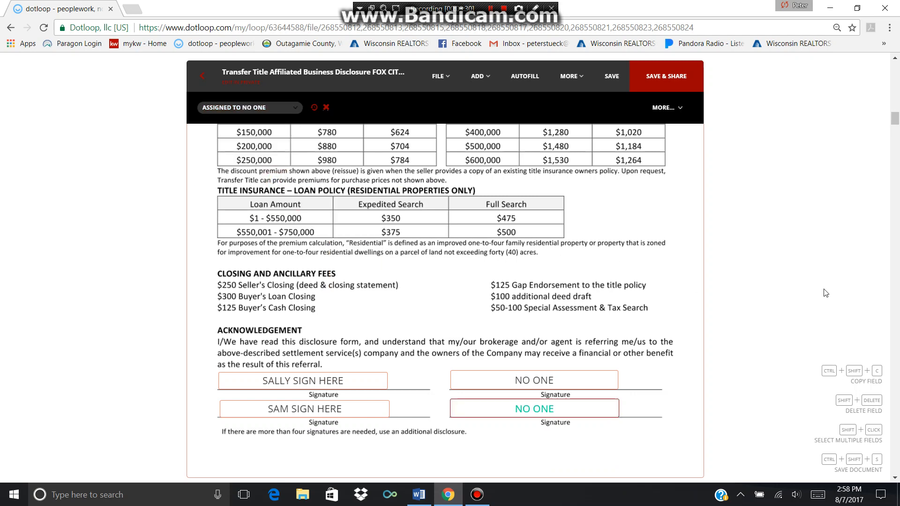
scroll(824, 293, down, 4)
scroll(796, 310, down, 2)
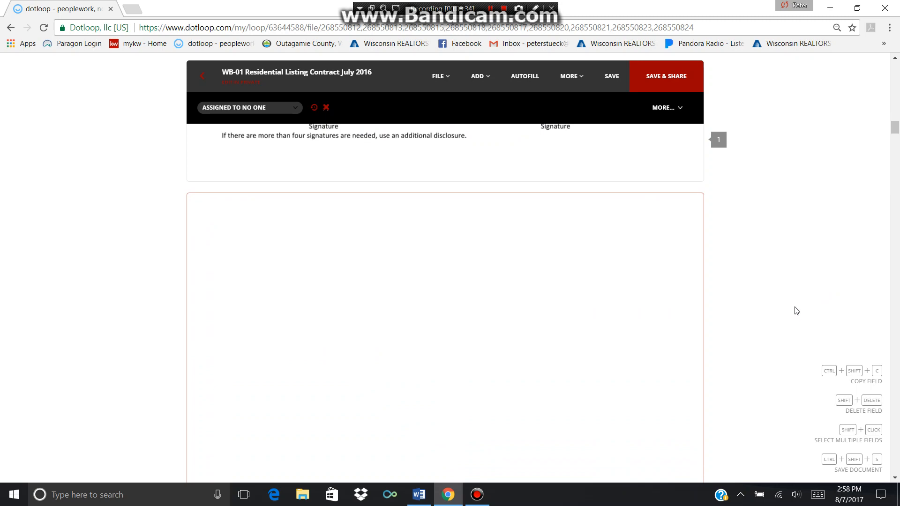
Enter City on line 4 and type filler text into the line-7 included items field
scroll(796, 310, down, 1)
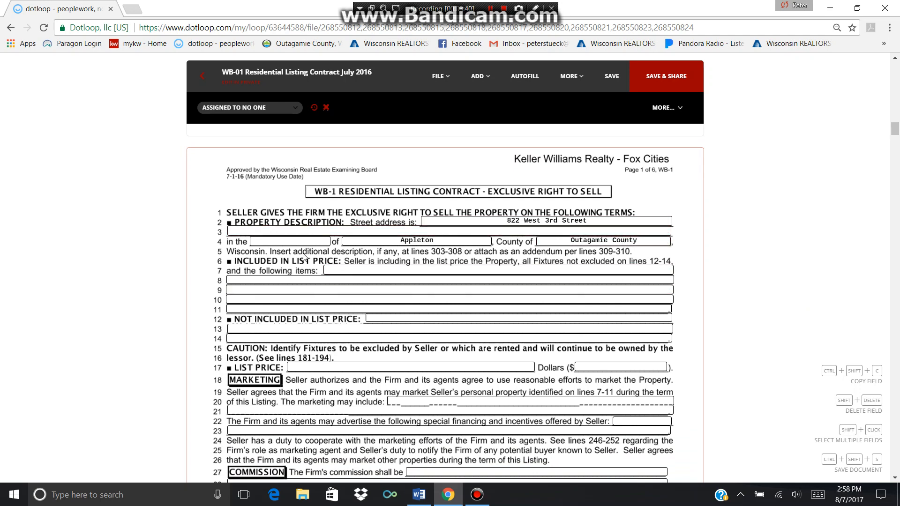
click(269, 242)
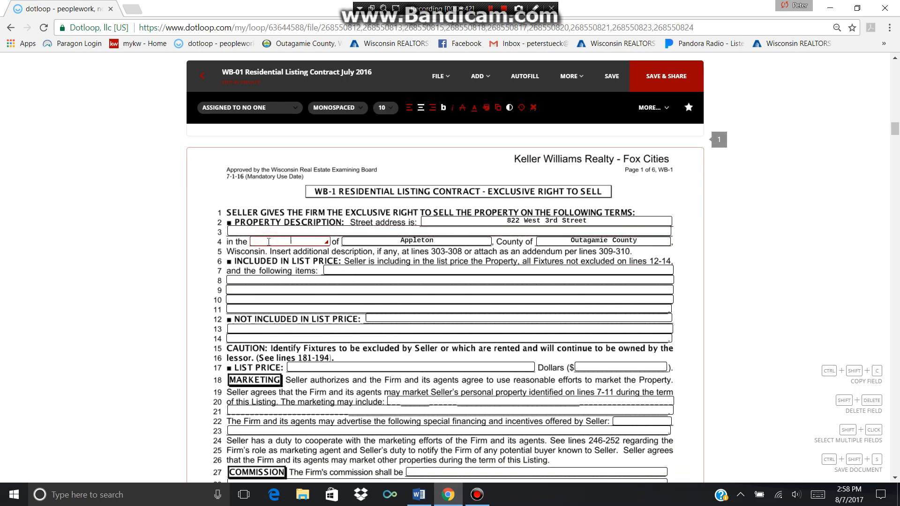
text(City)
click(432, 270)
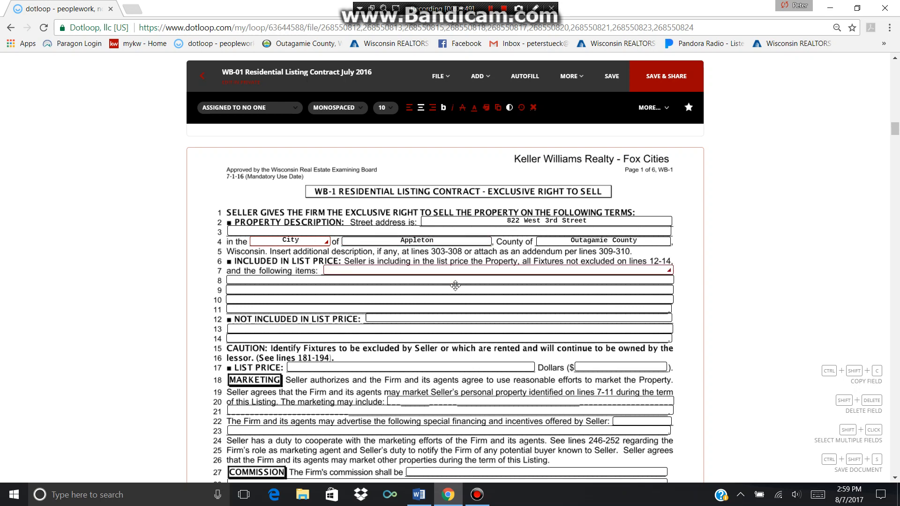
click(432, 269)
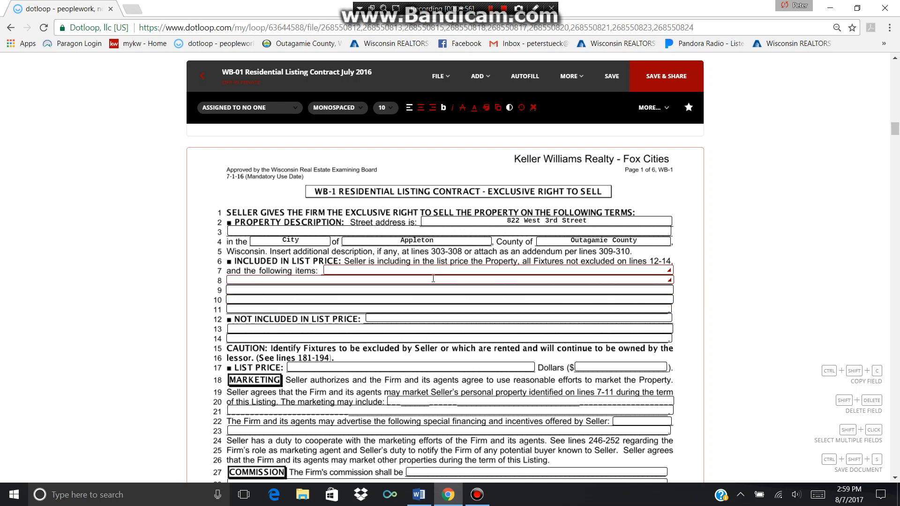
text(kkekljjks;gv     kldxgkl;dkglk )
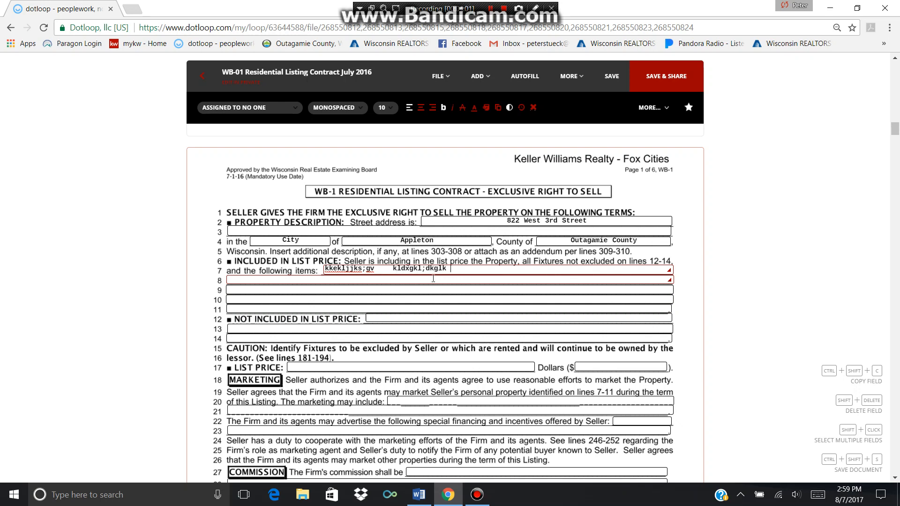
text(    ;lxdlxdk,lkv,v     ;ksdlfkldkfk     )
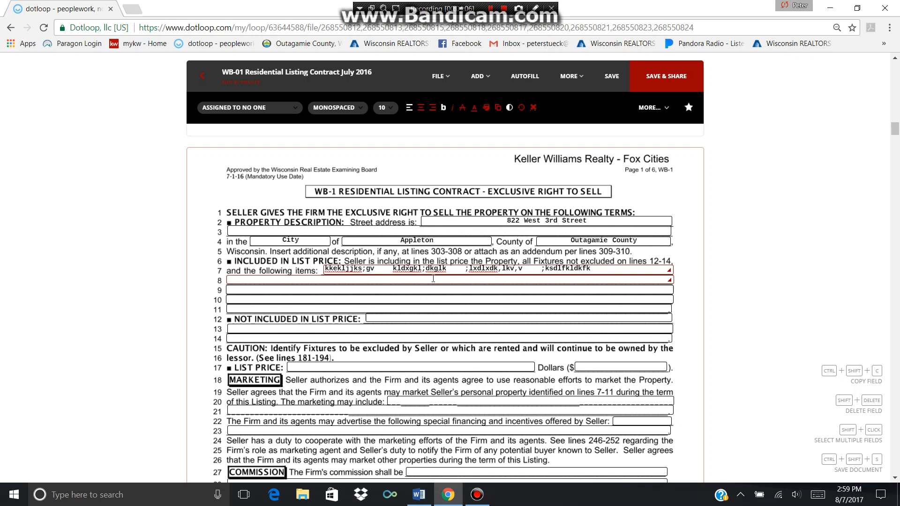
text(fffd;;d;;f;d)
Type filler text into included-items lines 8 and 9
click(433, 279)
text(.,b)
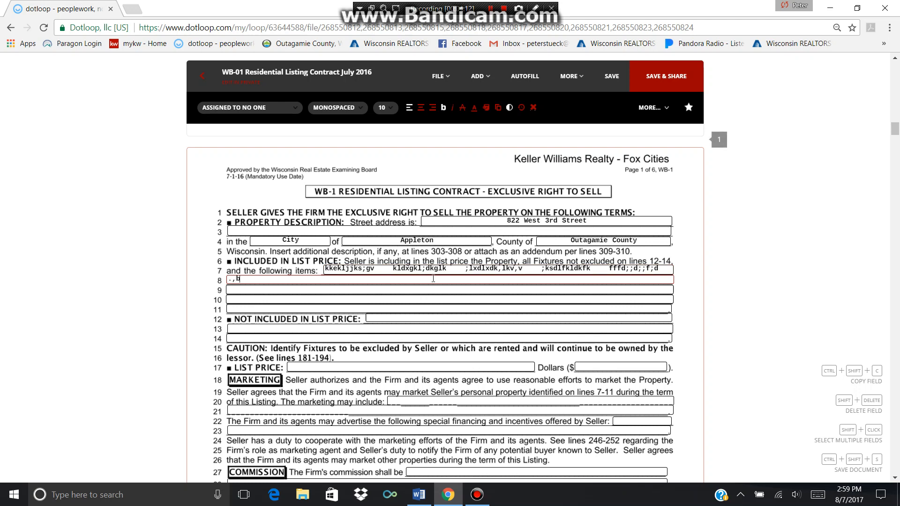
text(,.v,b.vb,.b,..    .f,.h,f.g,.f,     .fb.,f.,)
key(Tab)
text(,, .vb,.c,.cv,)
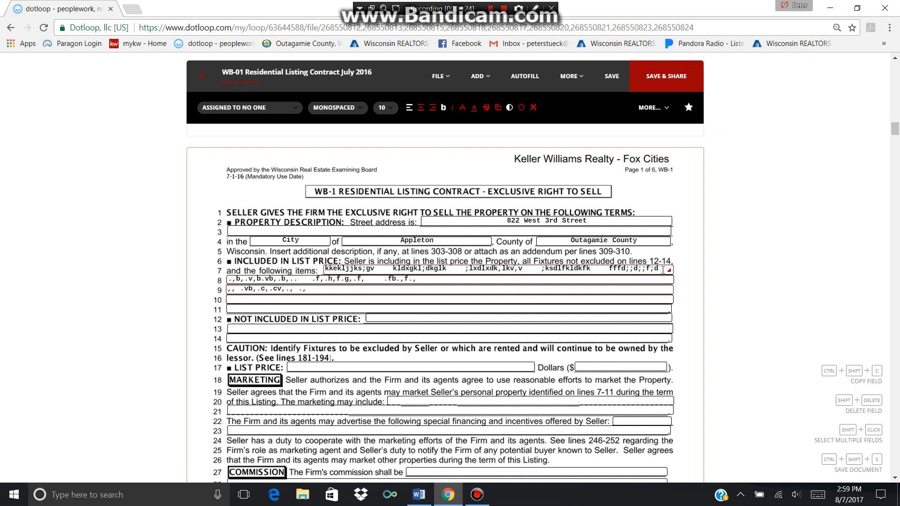
Correct the end of line 7's text to 'hghhghg', then select the Not Included and line-10 fields
click(662, 269)
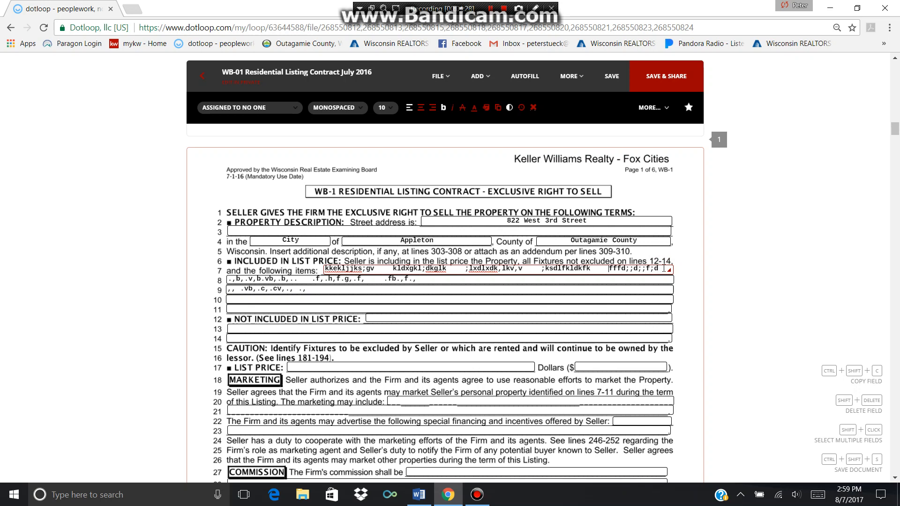
key(Left)
key(Left)
key(Left)
key(BackSpace)
key(BackSpace)
key(BackSpace)
key(BackSpace)
key(BackSpace)
key(BackSpace)
key(BackSpace)
key(BackSpace)
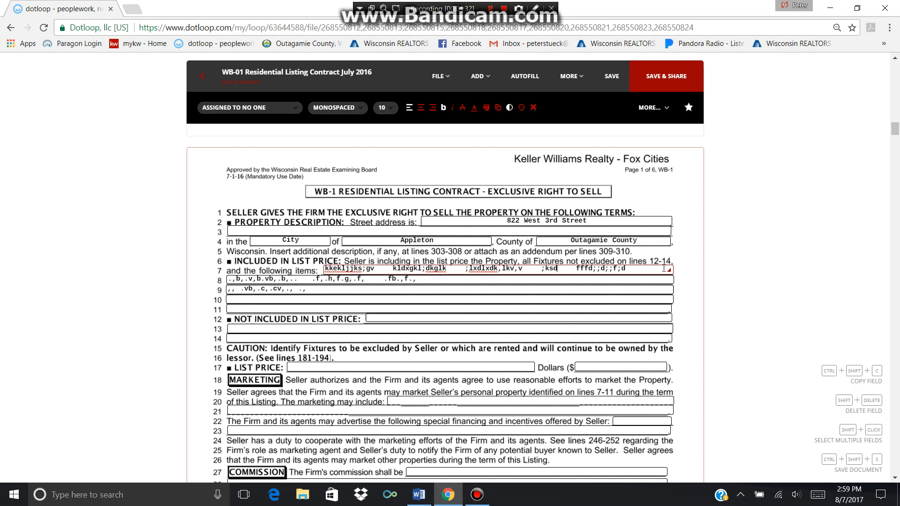
text(hghhghg)
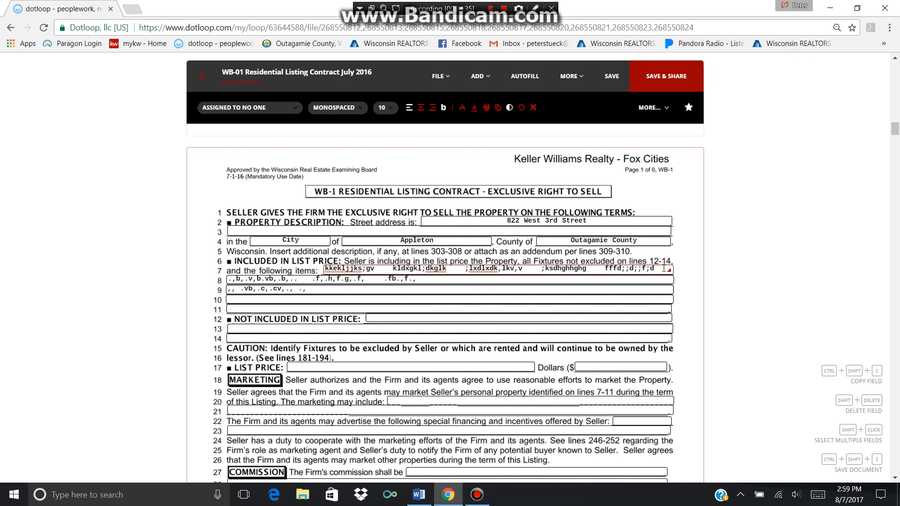
click(529, 318)
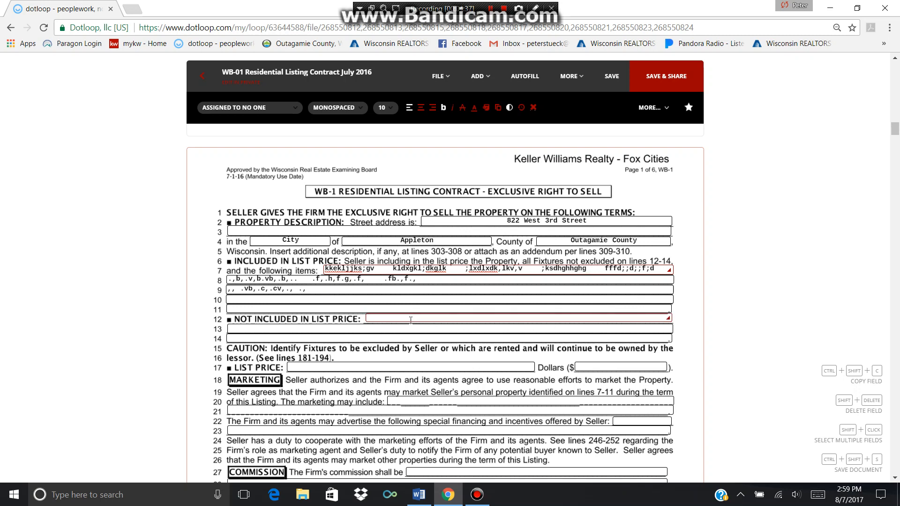
click(438, 300)
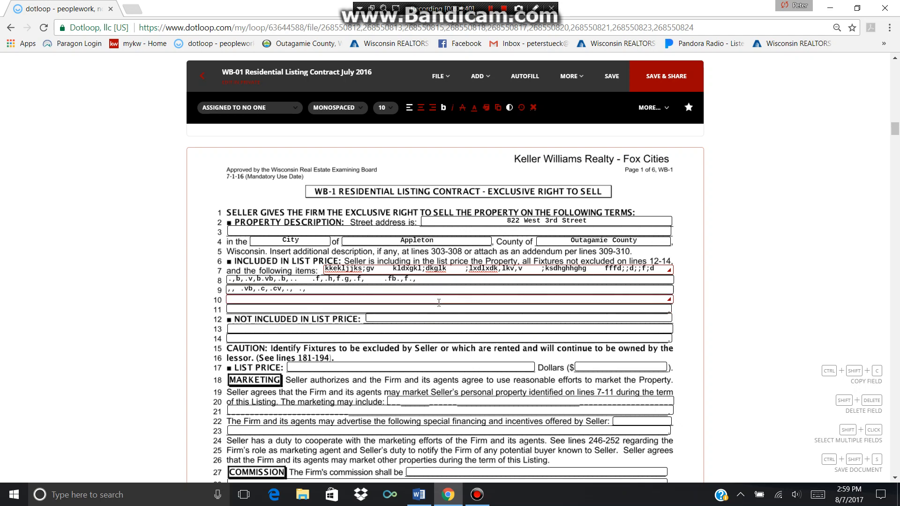
click(405, 318)
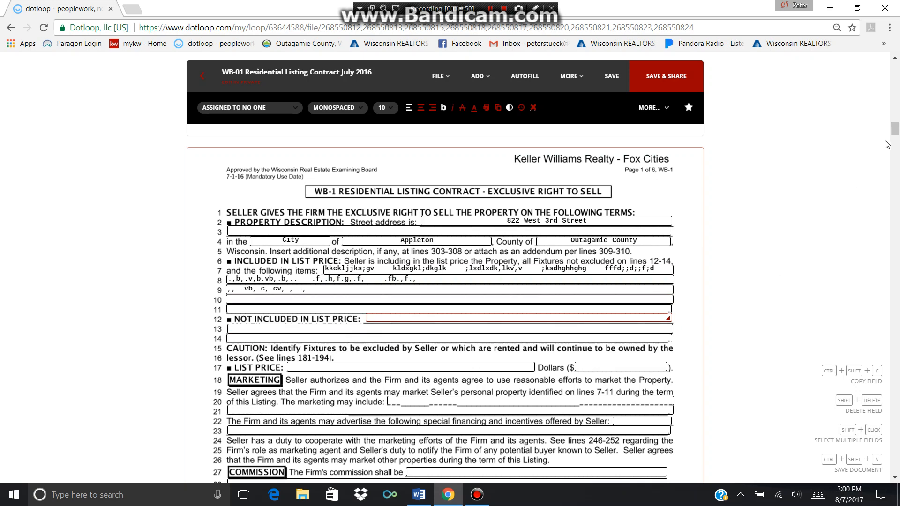
Leave the line 113 agency box unchecked after toggling it, and move to page 6's delivery section
drag(894, 133, 897, 171)
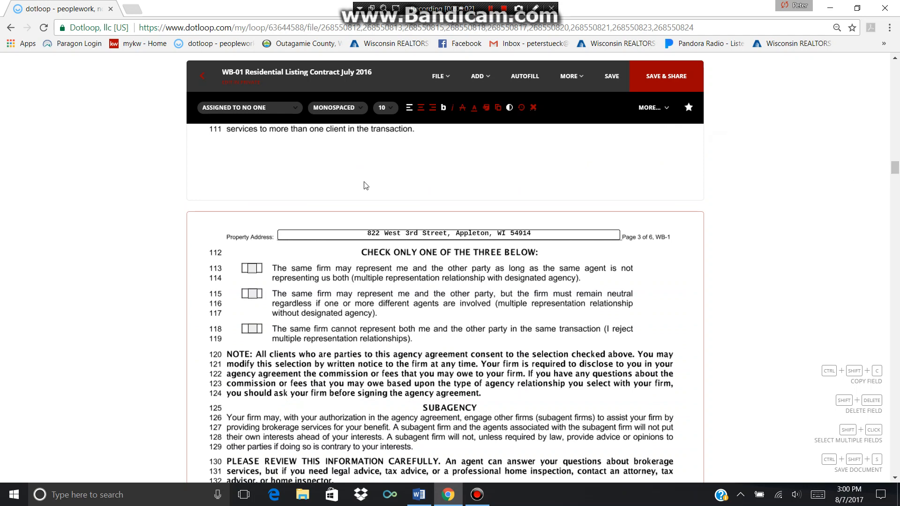
click(251, 271)
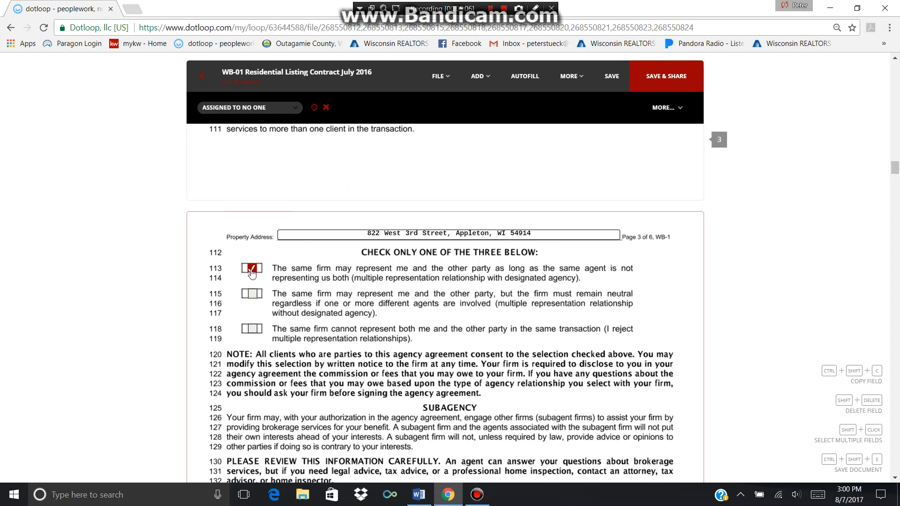
click(251, 271)
click(893, 169)
drag(894, 168, 897, 231)
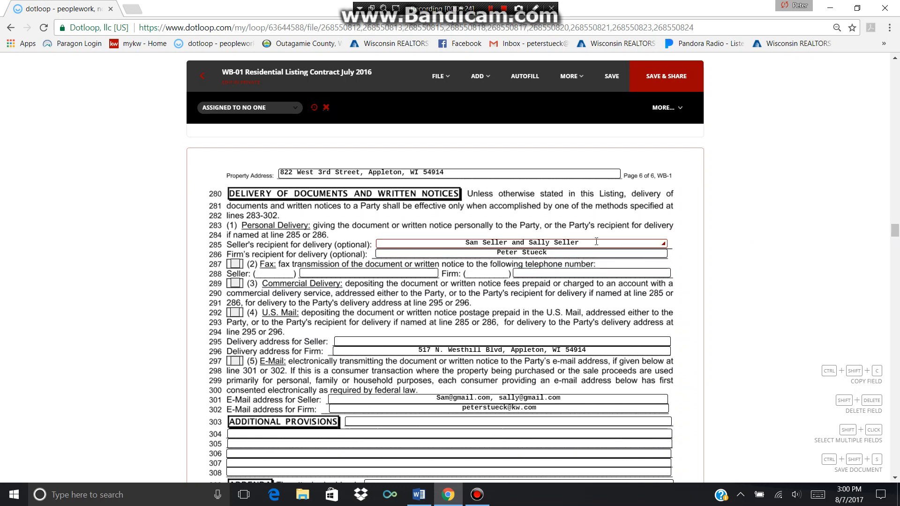
Edit the line-285 seller's delivery recipient entry to add the third seller's name
click(596, 241)
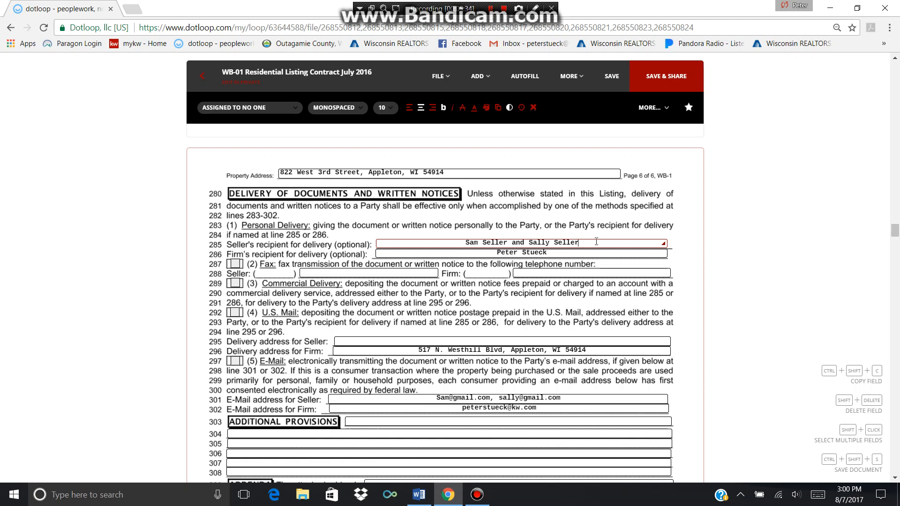
shift+click(567, 254)
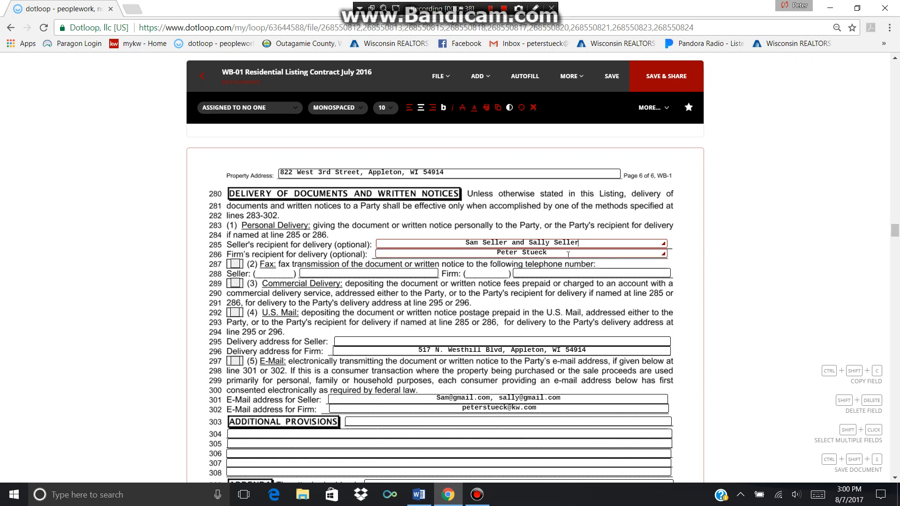
key(BackSpace)
key(BackSpace)
key(BackSpace)
key(BackSpace)
key(BackSpace)
key(BackSpace)
key(BackSpace)
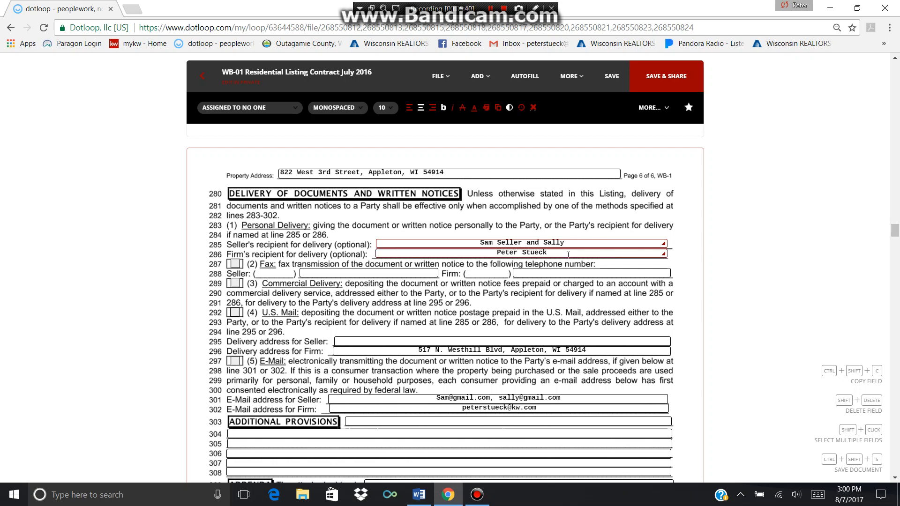
text(seller,  )
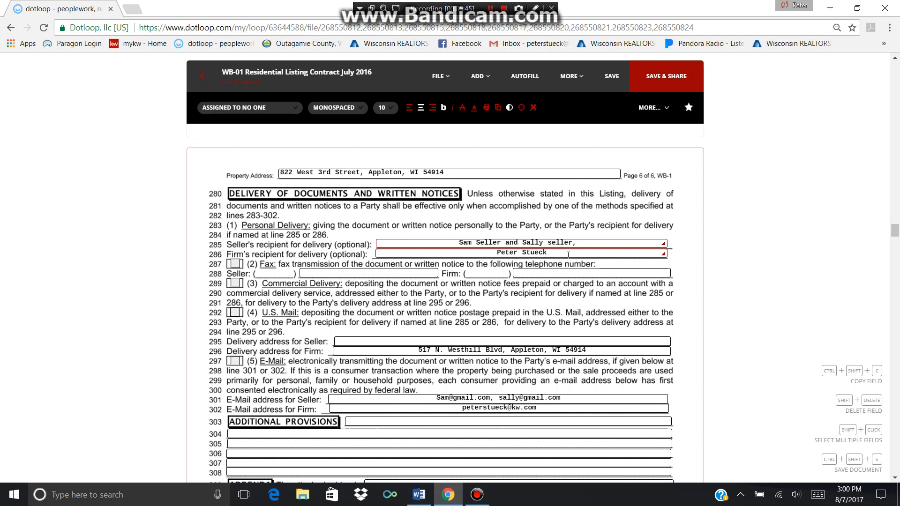
text(Joe Sel)
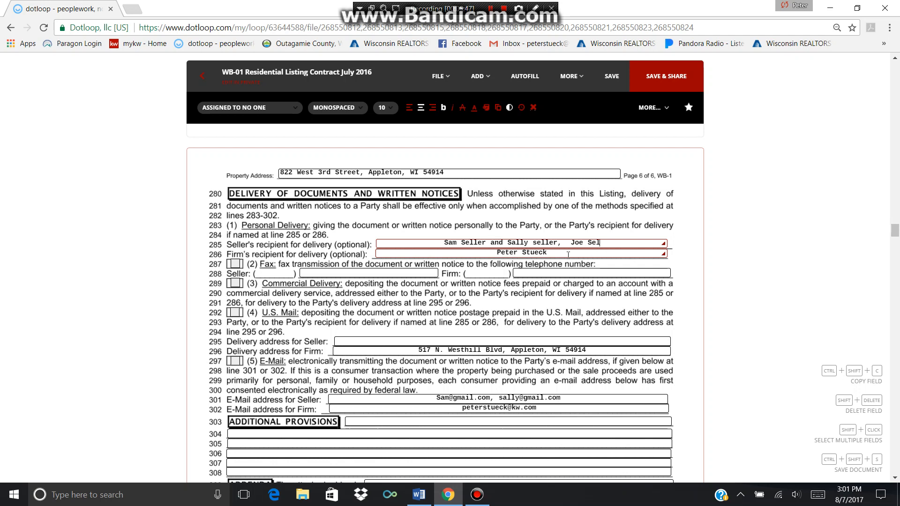
text(ler)
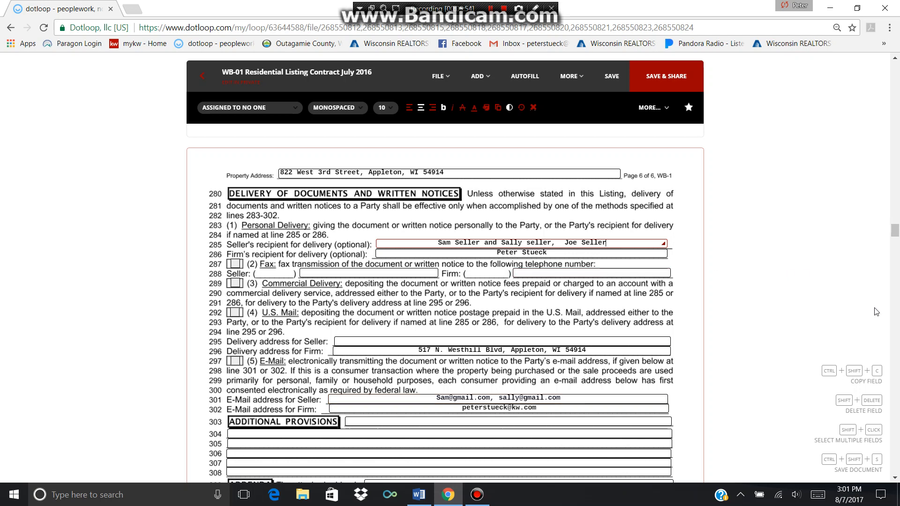
Assign the line 317 seller signature to the first seller
click(894, 479)
click(894, 479)
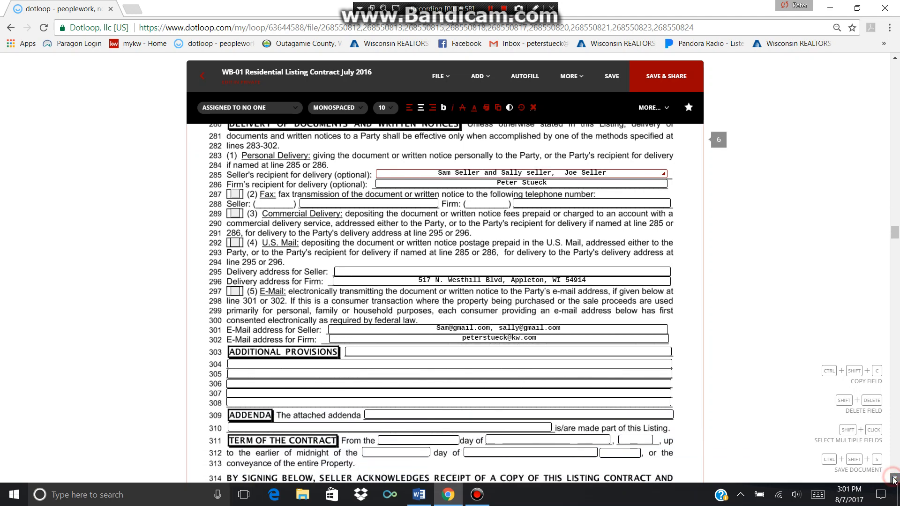
click(894, 479)
click(893, 479)
click(894, 479)
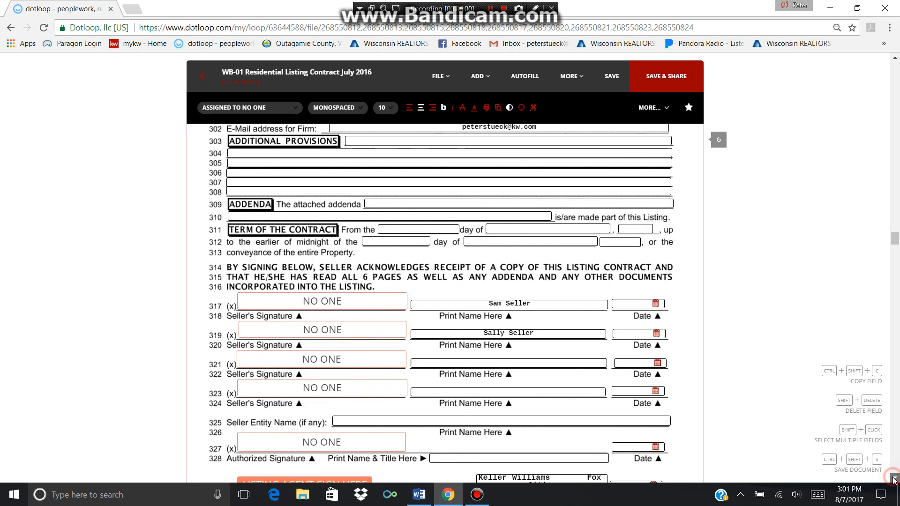
click(893, 479)
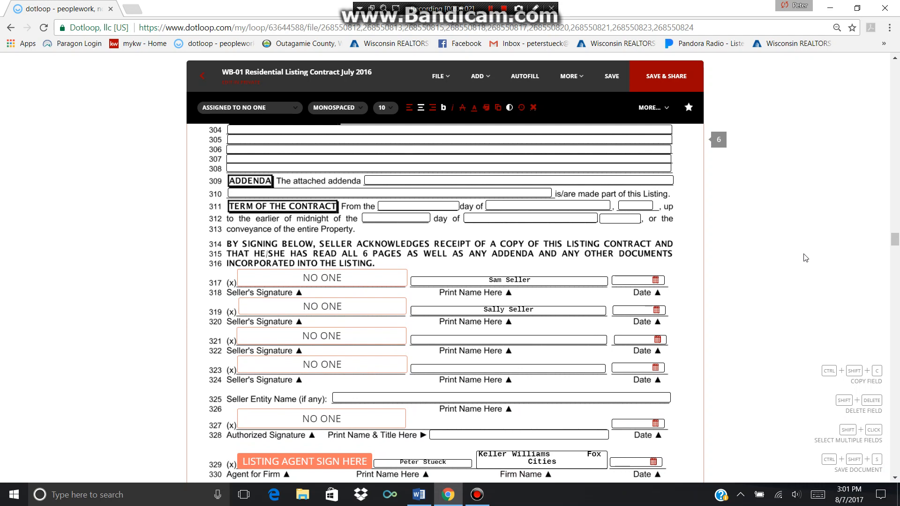
click(894, 479)
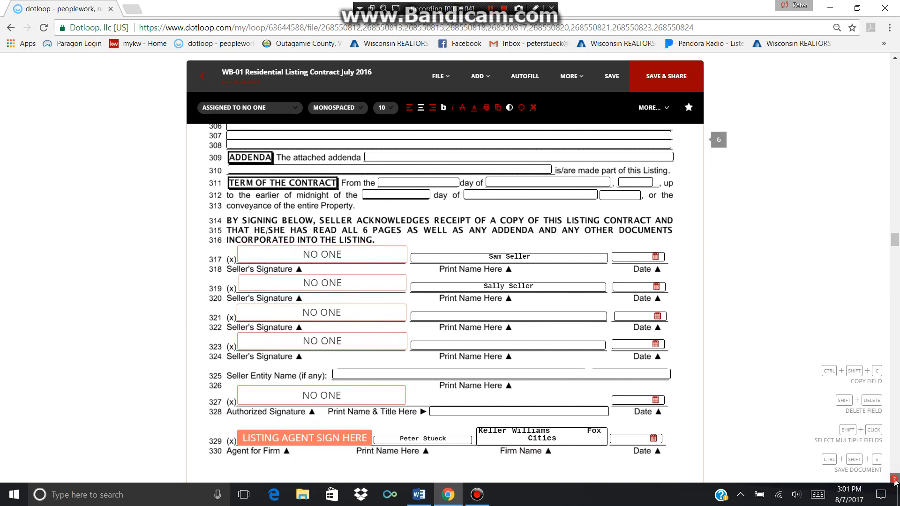
click(894, 479)
click(324, 231)
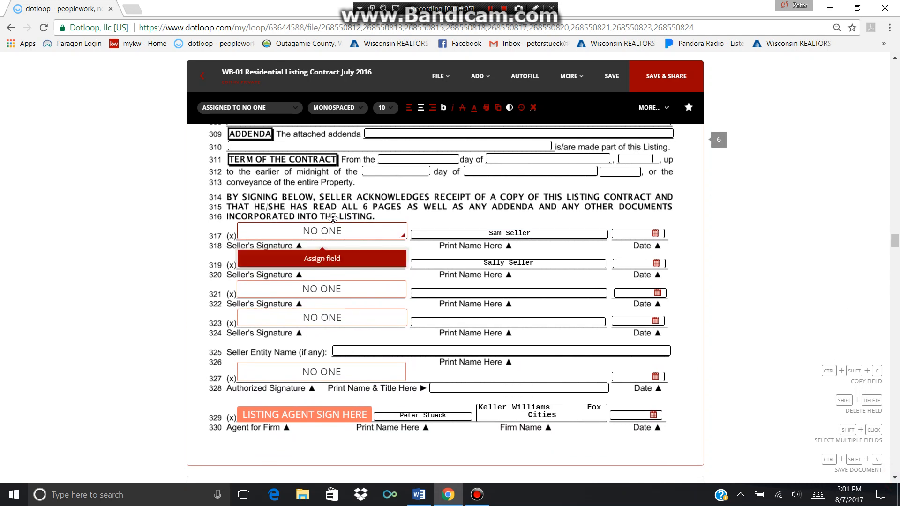
click(327, 257)
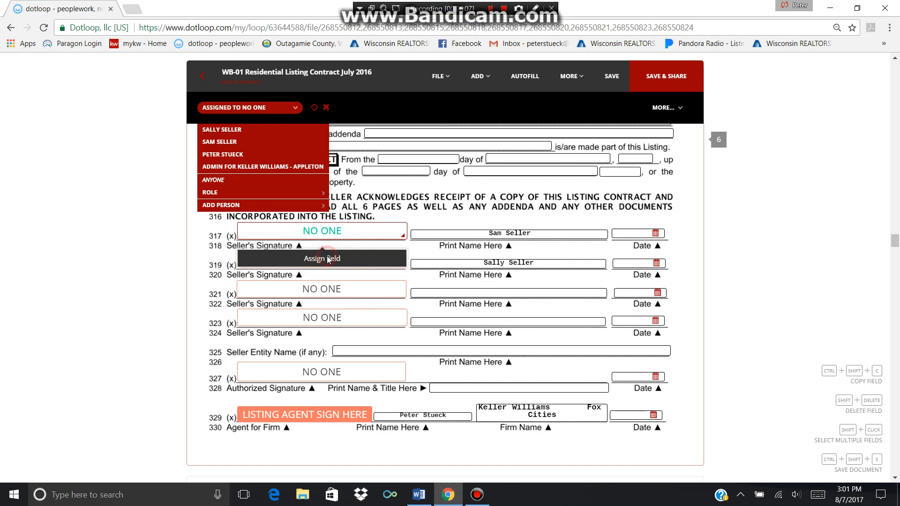
click(262, 142)
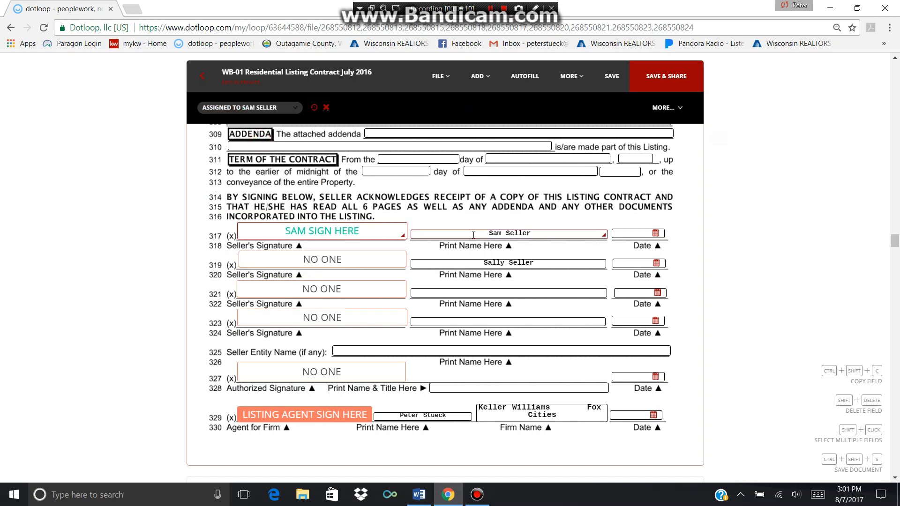
Assign the line 319 seller signature to the second seller
click(290, 259)
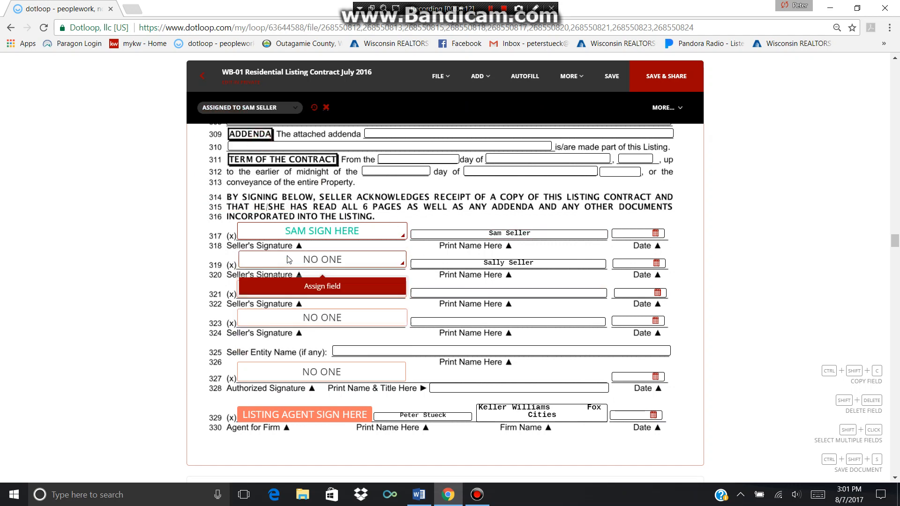
click(320, 288)
click(256, 130)
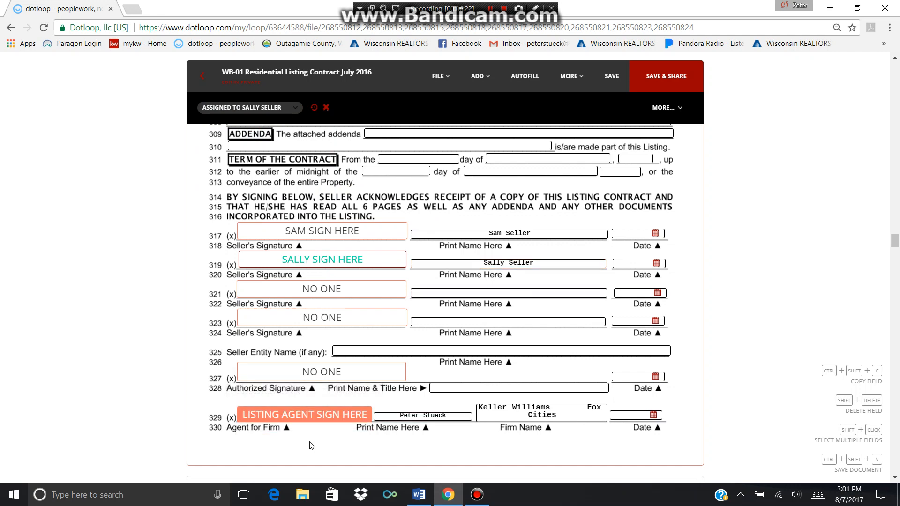
click(312, 416)
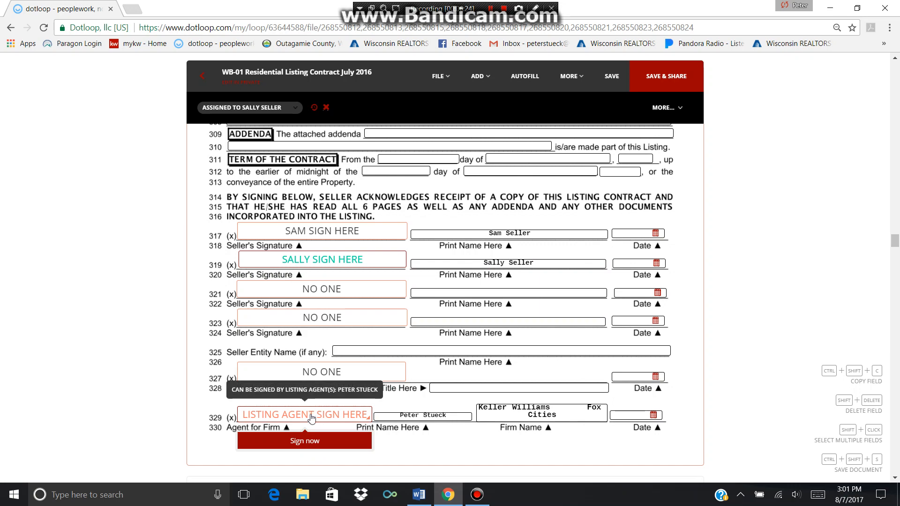
Sign the Agent for Firm line 329 with an adopted e-signature, removing the middle initial from name and initials
click(313, 442)
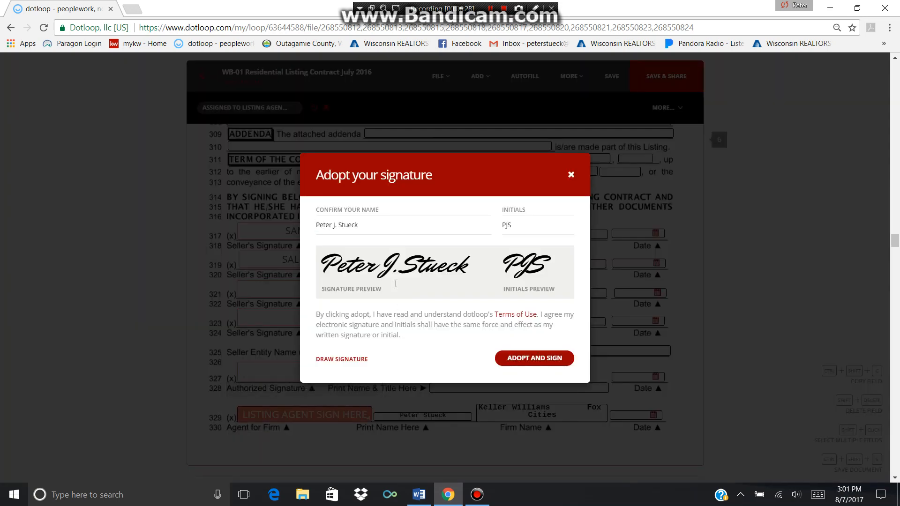
click(371, 225)
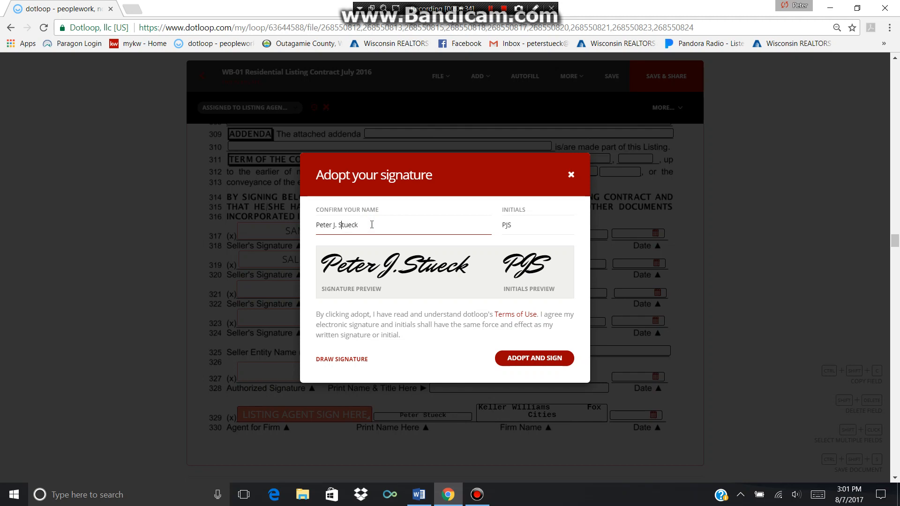
key(BackSpace)
key(BackSpace)
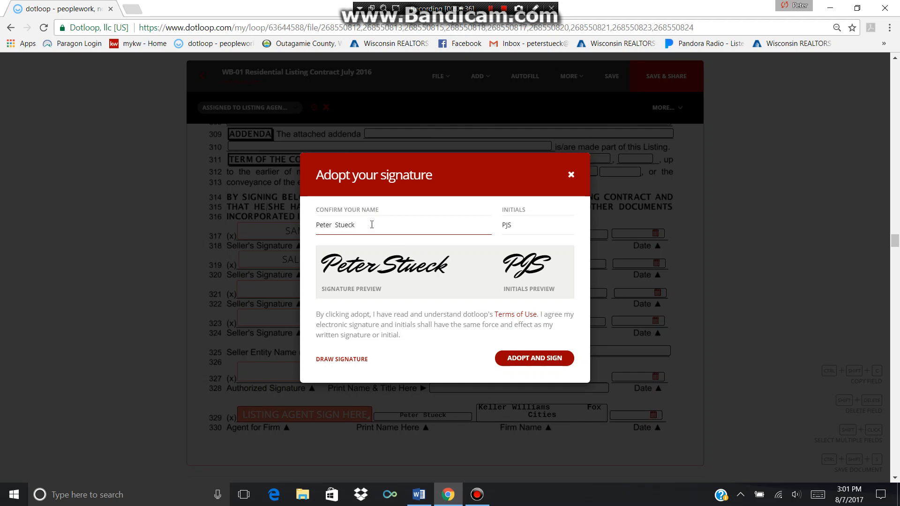
click(516, 226)
key(BackSpace)
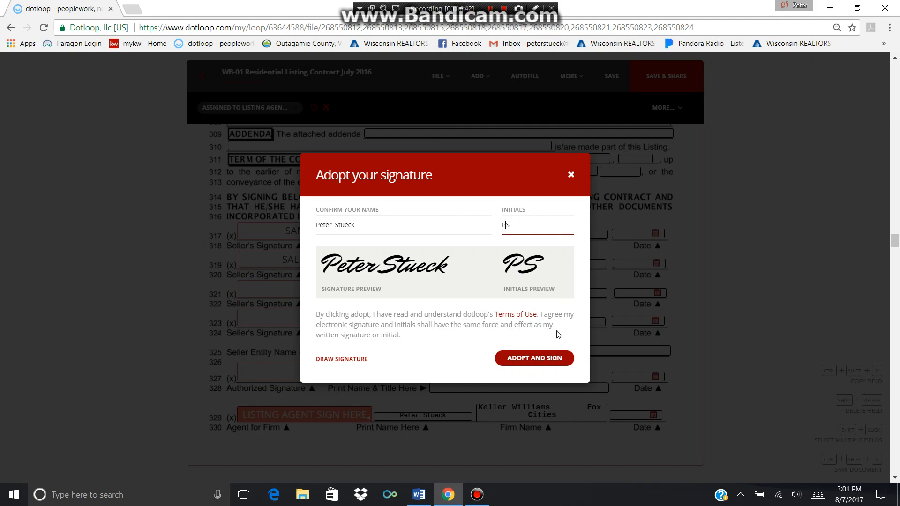
click(537, 359)
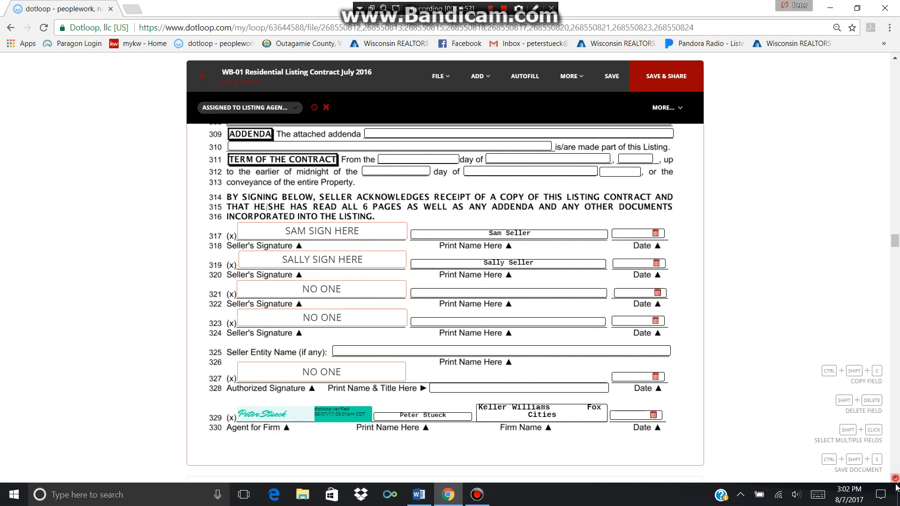
Close the notifications panel over the dotloop editor
click(895, 478)
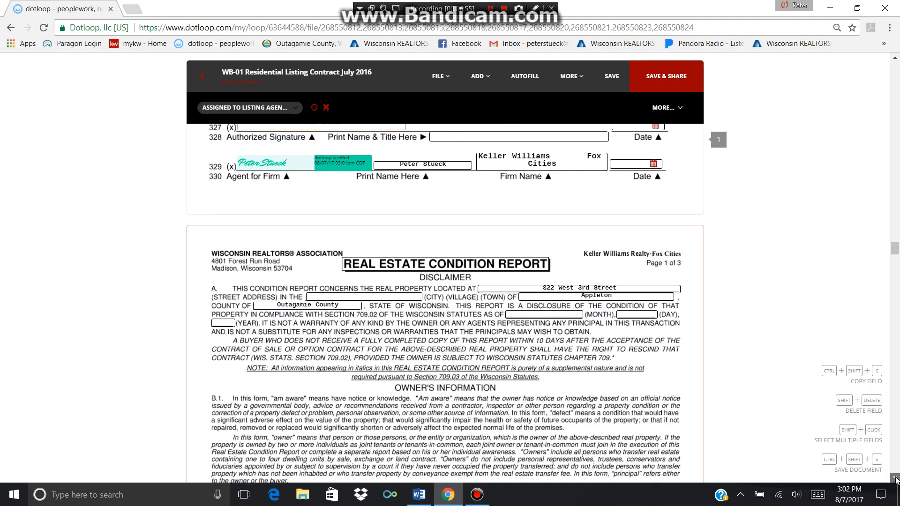
click(895, 478)
click(880, 495)
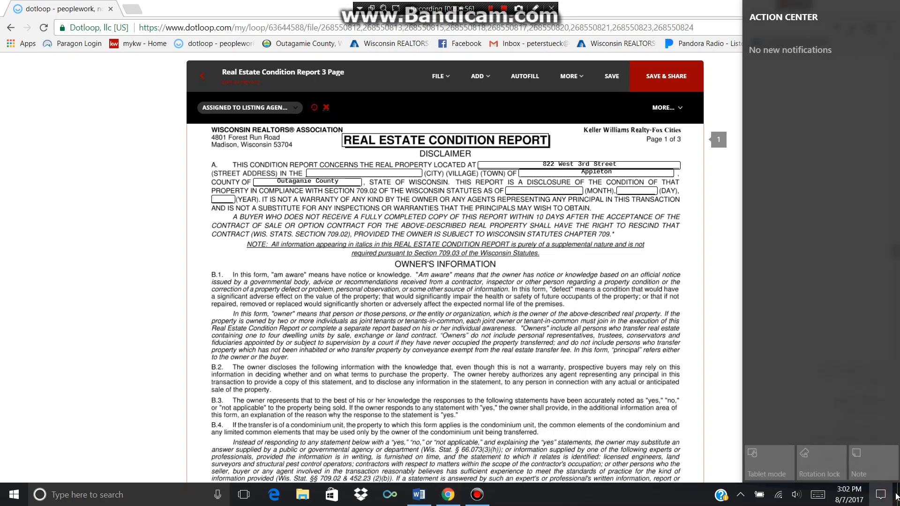
click(113, 294)
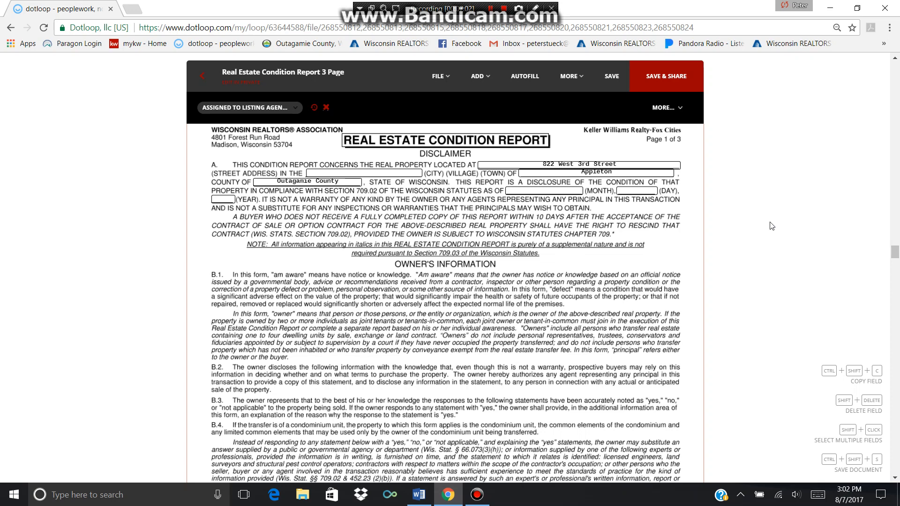
Scroll through the Real Estate Condition Report to page 3, leaving the C.1 roof answer blank
scroll(770, 225, down, 1)
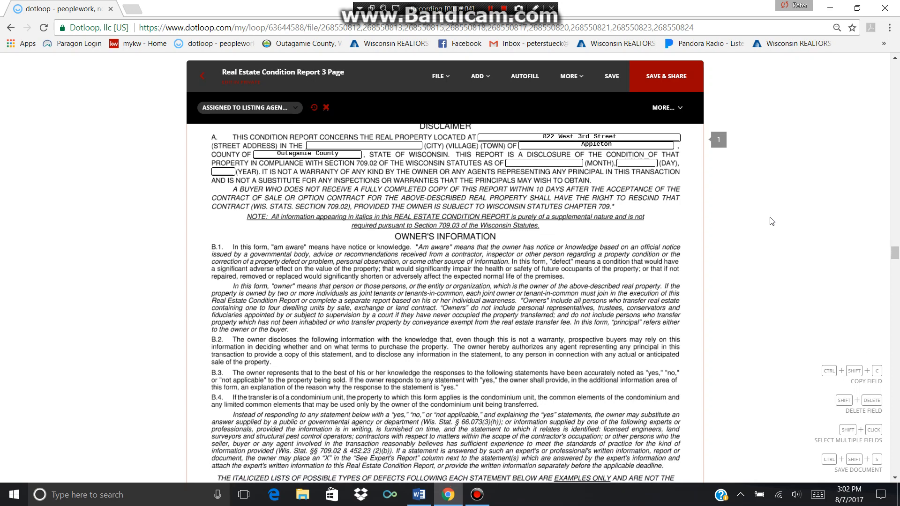
scroll(771, 221, down, 3)
scroll(771, 221, up, 4)
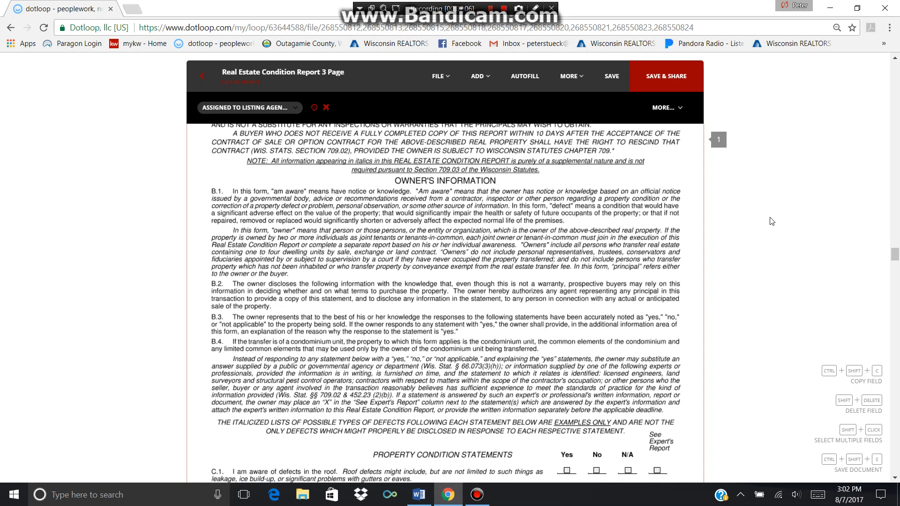
scroll(770, 221, down, 5)
scroll(771, 221, down, 1)
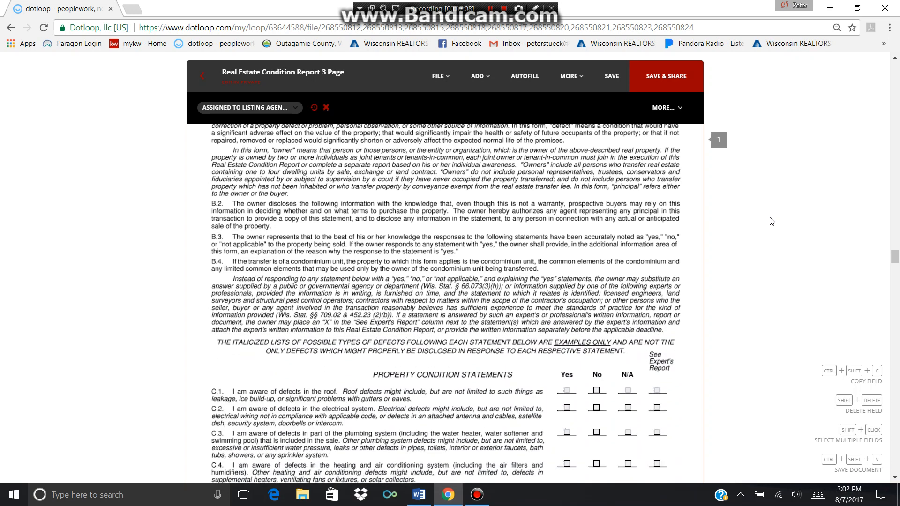
click(596, 379)
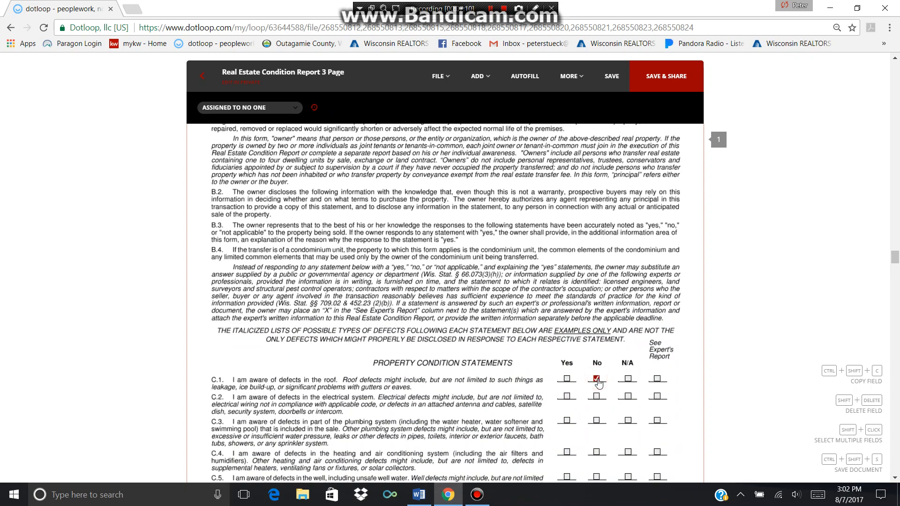
click(598, 381)
scroll(771, 343, down, 15)
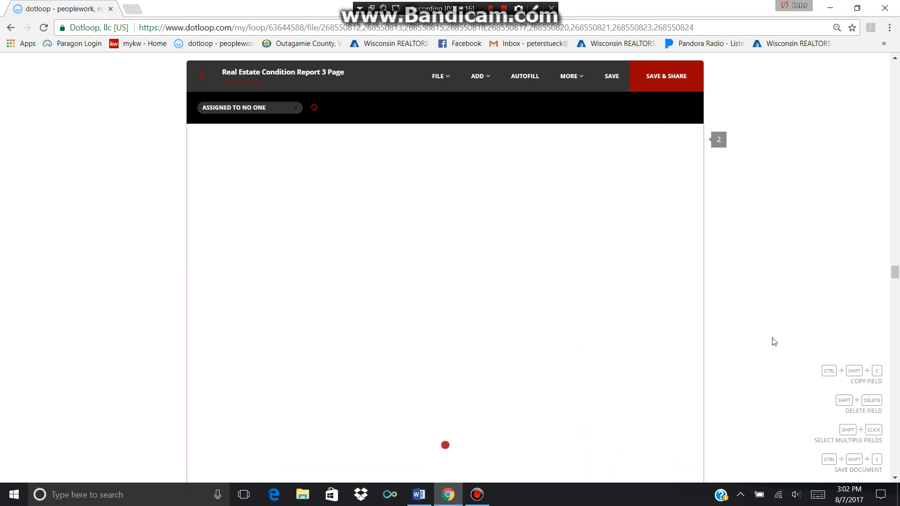
scroll(773, 342, down, 8)
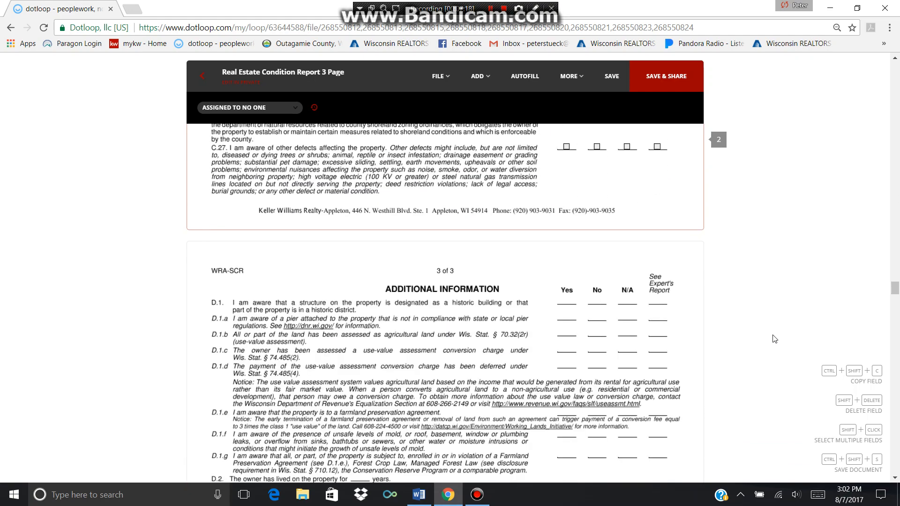
Switch to the Word document showing the 'Dotloop How to Completing forms' title page
click(422, 497)
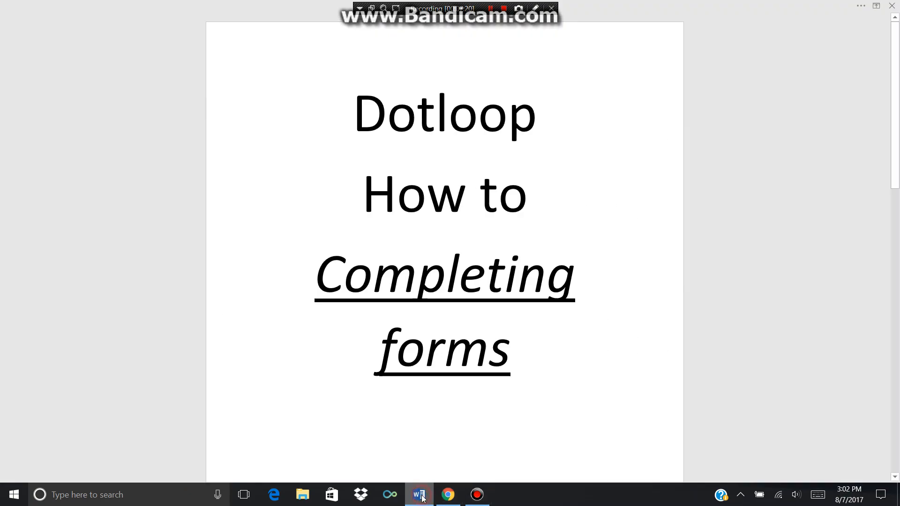